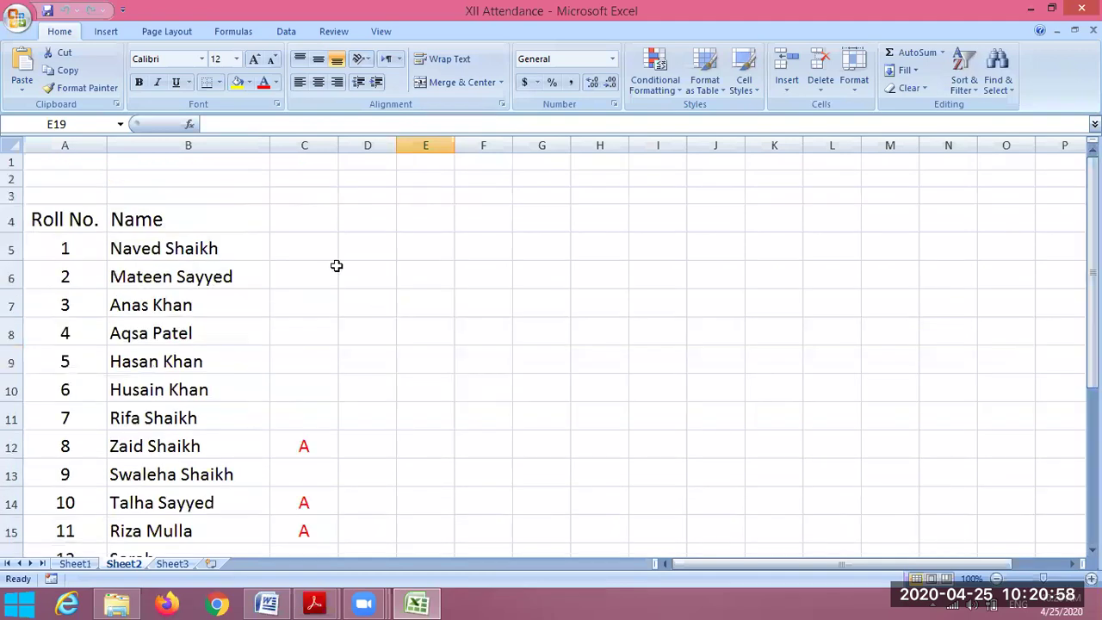
# - Select D5 and widen column D to about 33.38 characters
pyautogui.click(367, 245)
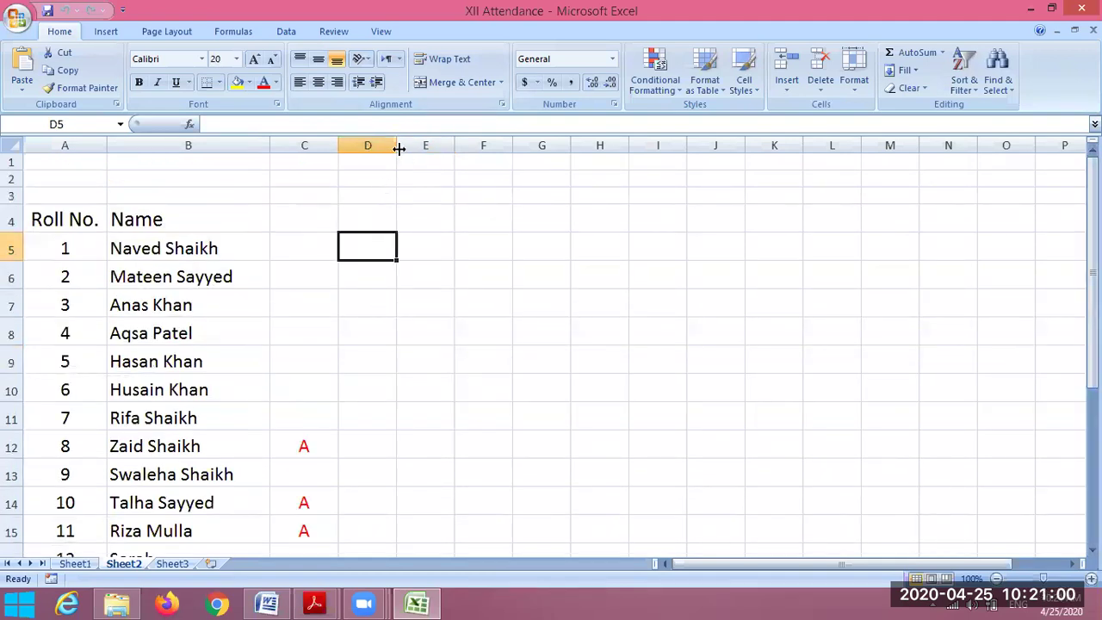
pyautogui.moveTo(397, 148); pyautogui.dragTo(480, 210)
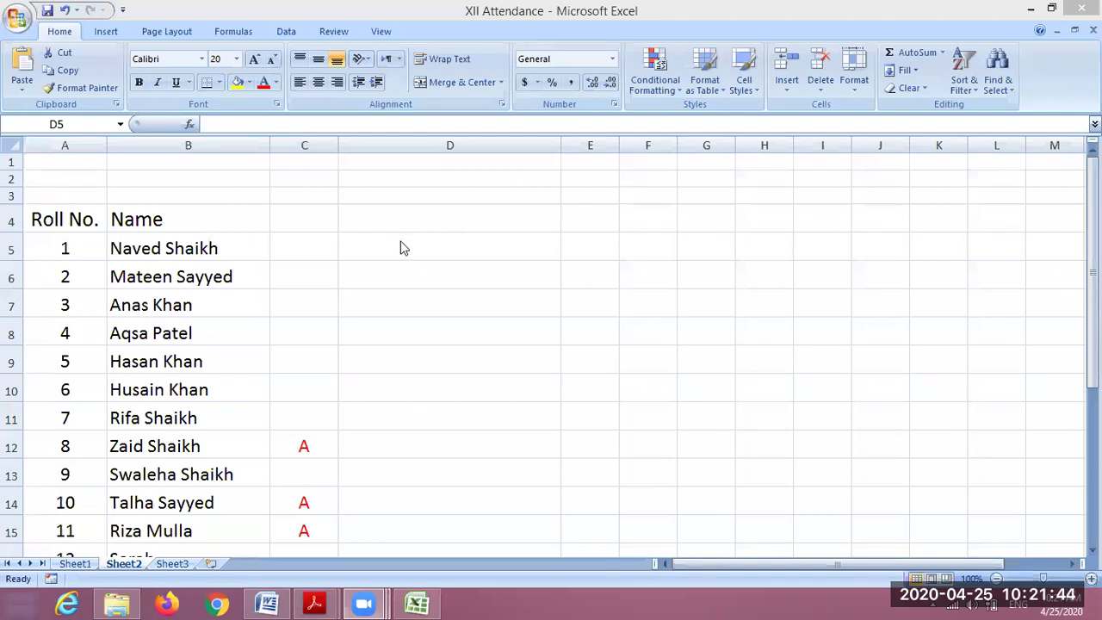
# - Paste roll 1's phone number into D5 and roll 15's phone number into D19
pyautogui.click(399, 242)
pyautogui.hotkey('ctrl', 'v')
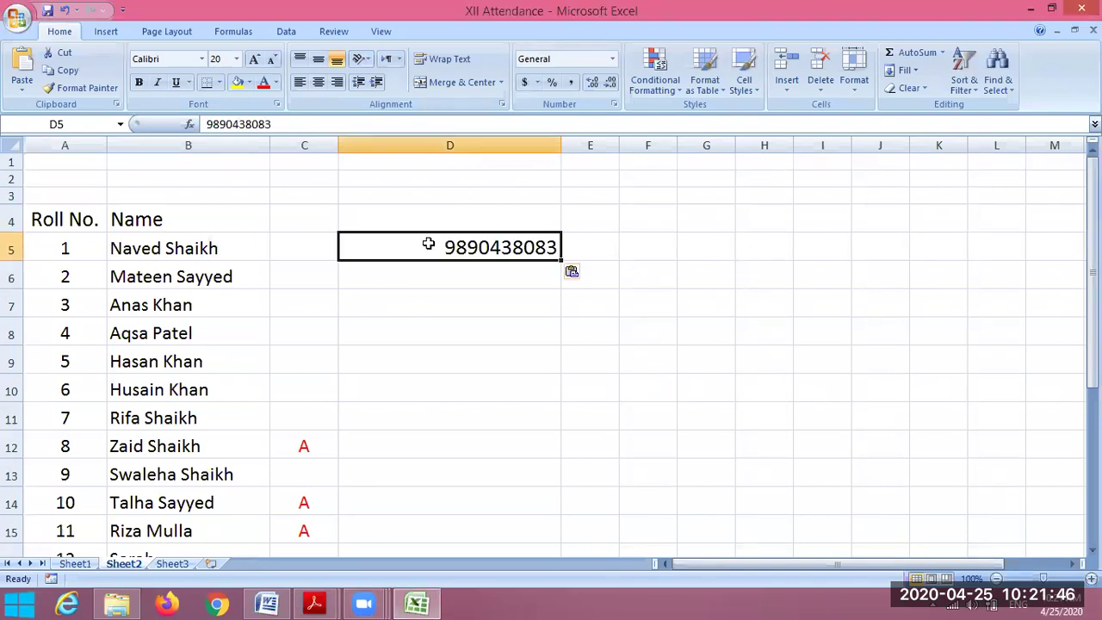
pyautogui.hotkey('alt', 'Tab')
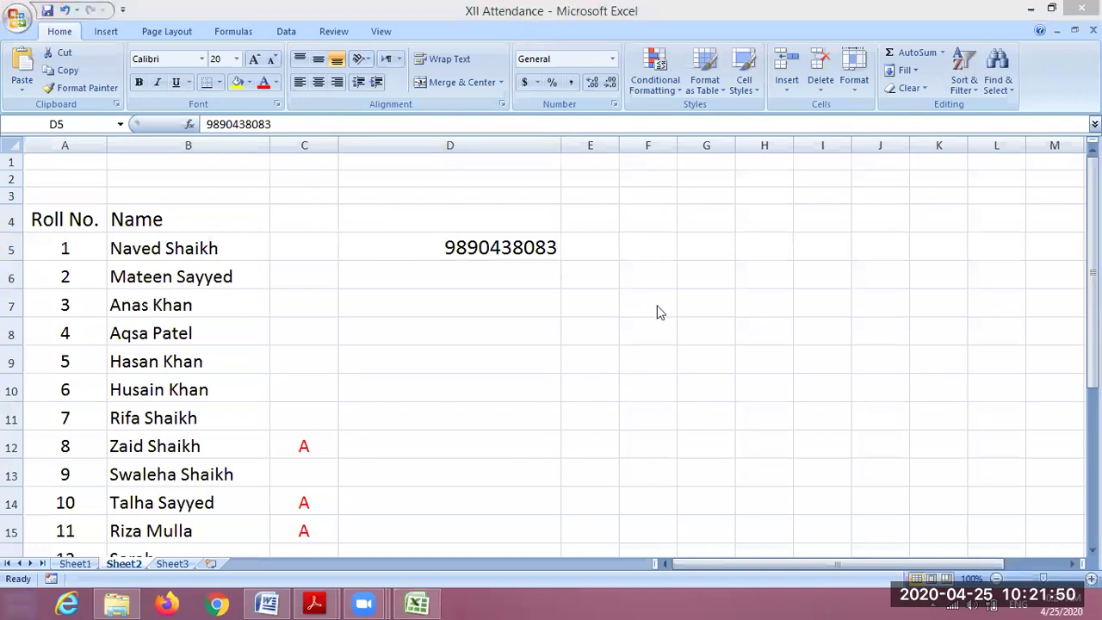
pyautogui.hotkey('alt', 'Tab')
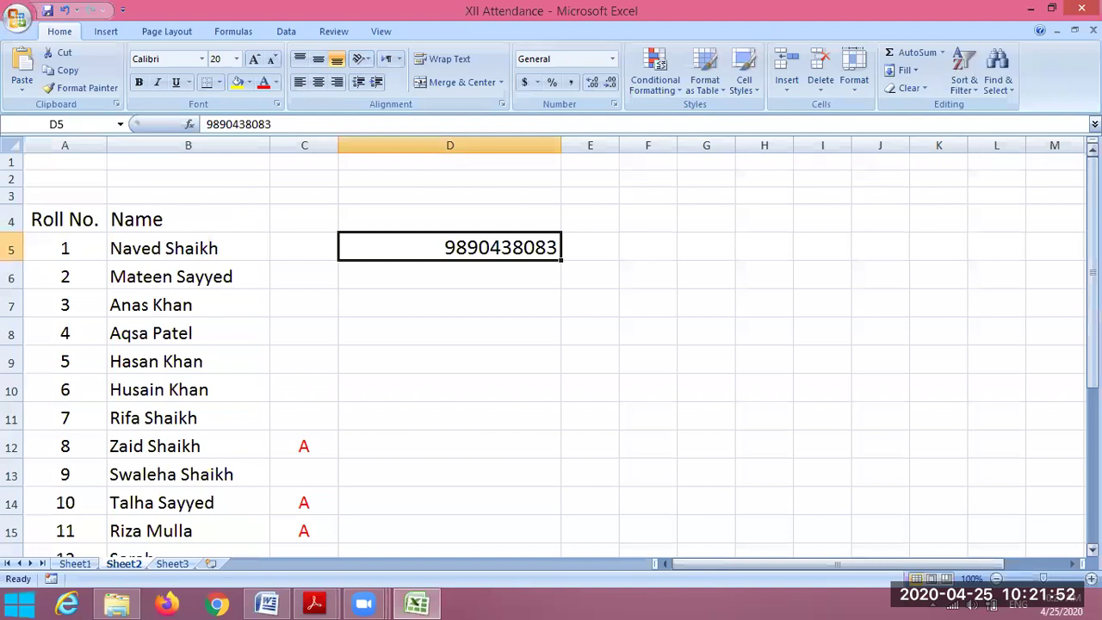
pyautogui.scroll(-2, 775, 480)
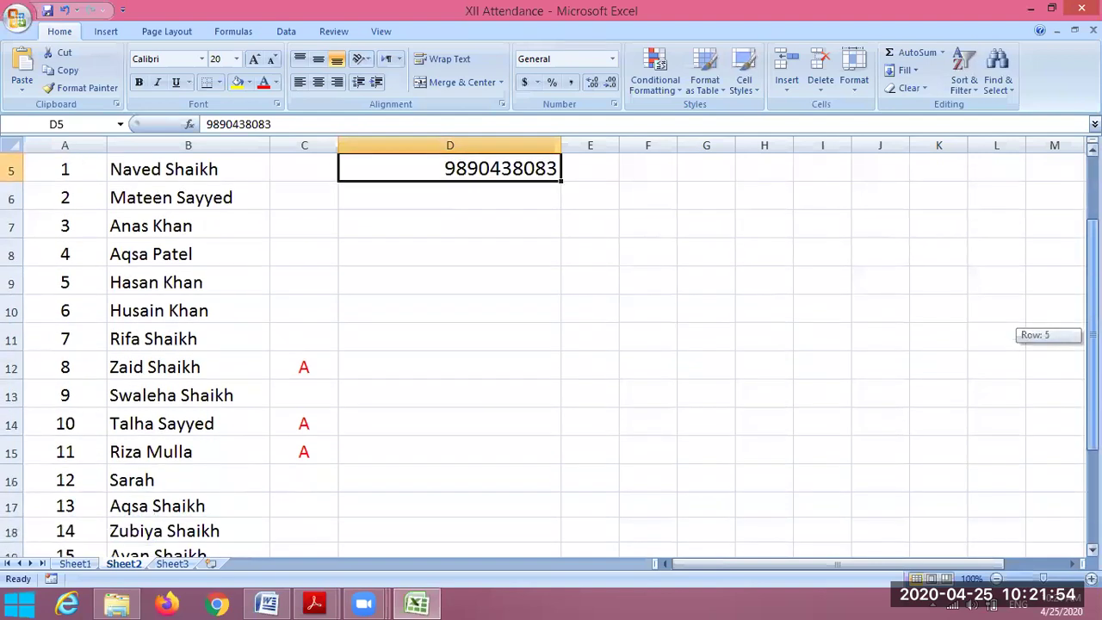
pyautogui.click(411, 529)
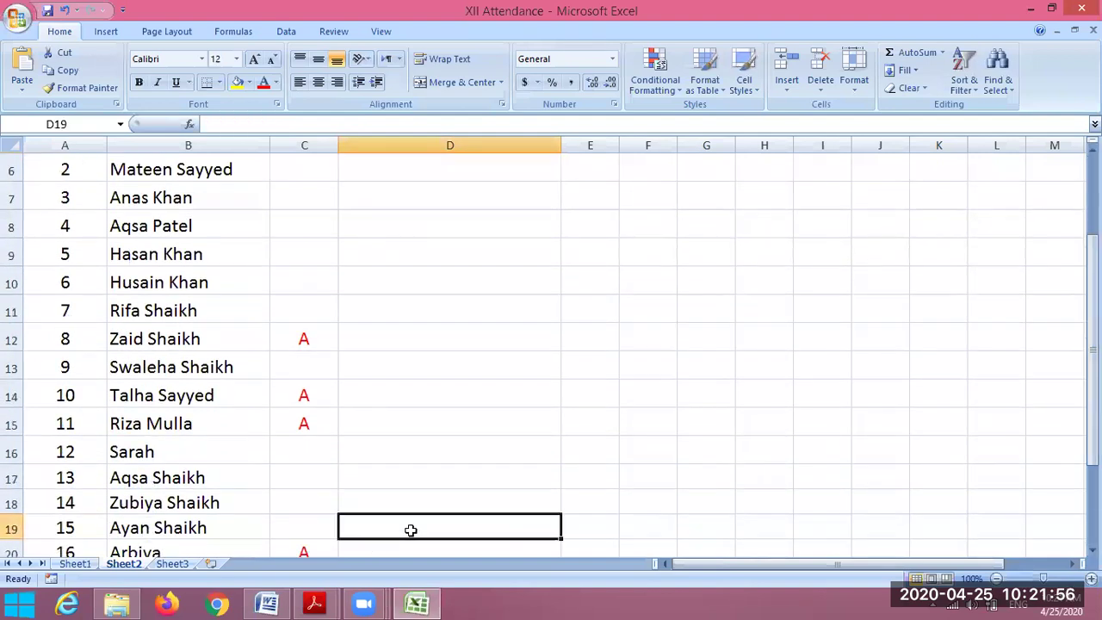
pyautogui.hotkey('ctrl', 'v')
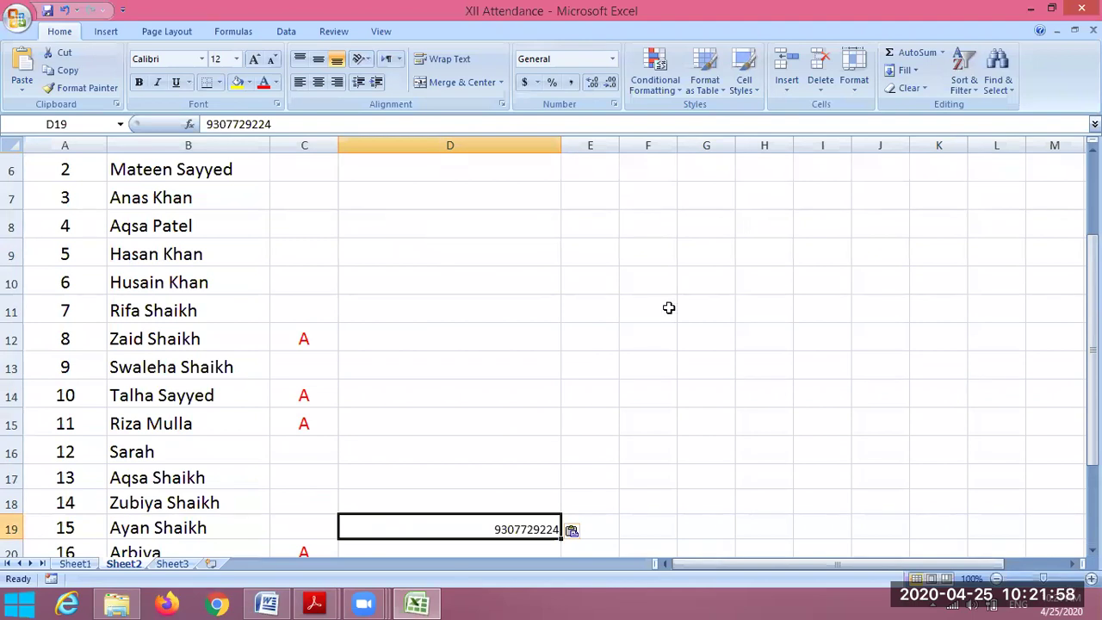
pyautogui.hotkey('alt', 'Tab')
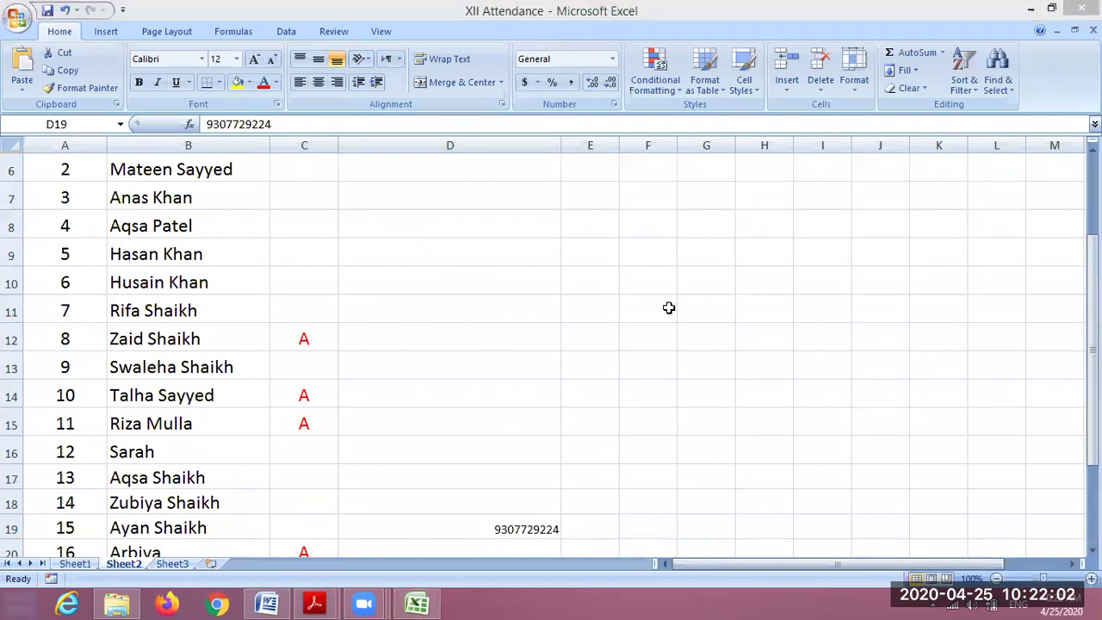
# - Type roll 2's phone number into D6
pyautogui.click(397, 169)
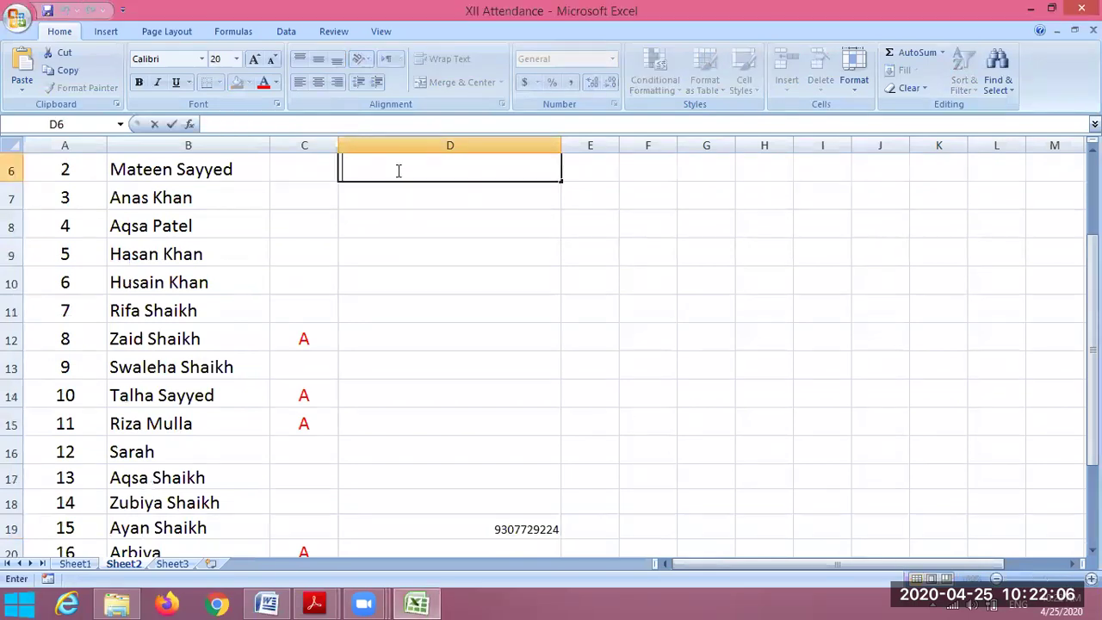
pyautogui.click(487, 229)
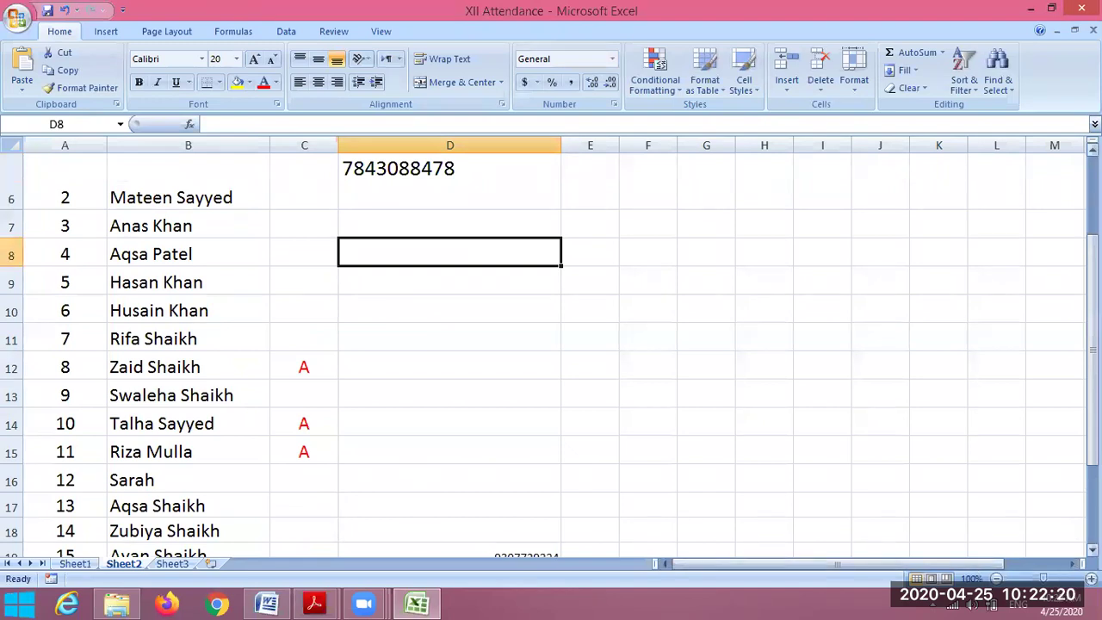
# - Paste roll 16's and roll 17's phone numbers into D20 and D21
pyautogui.scroll(-2, 746, 487)
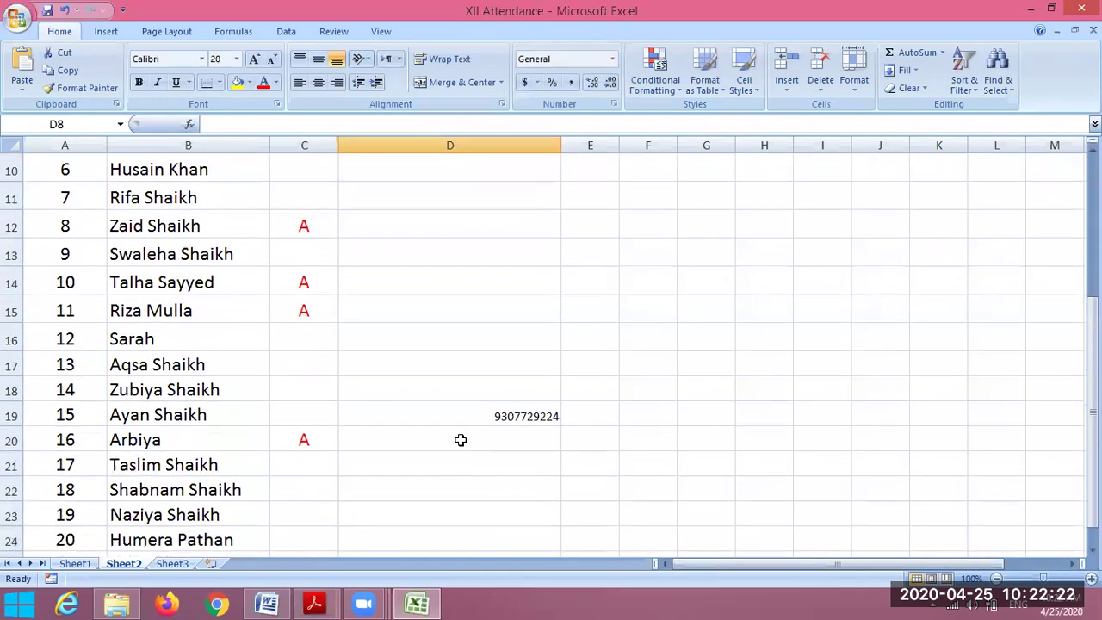
pyautogui.click(461, 441)
pyautogui.hotkey('ctrl', 'v')
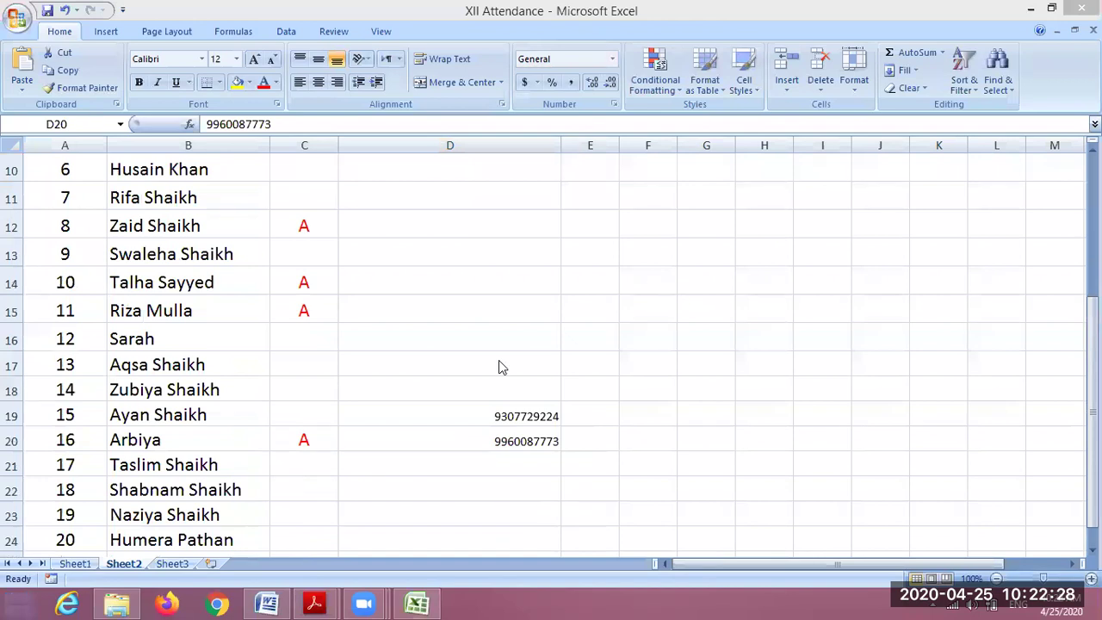
pyautogui.click(467, 466)
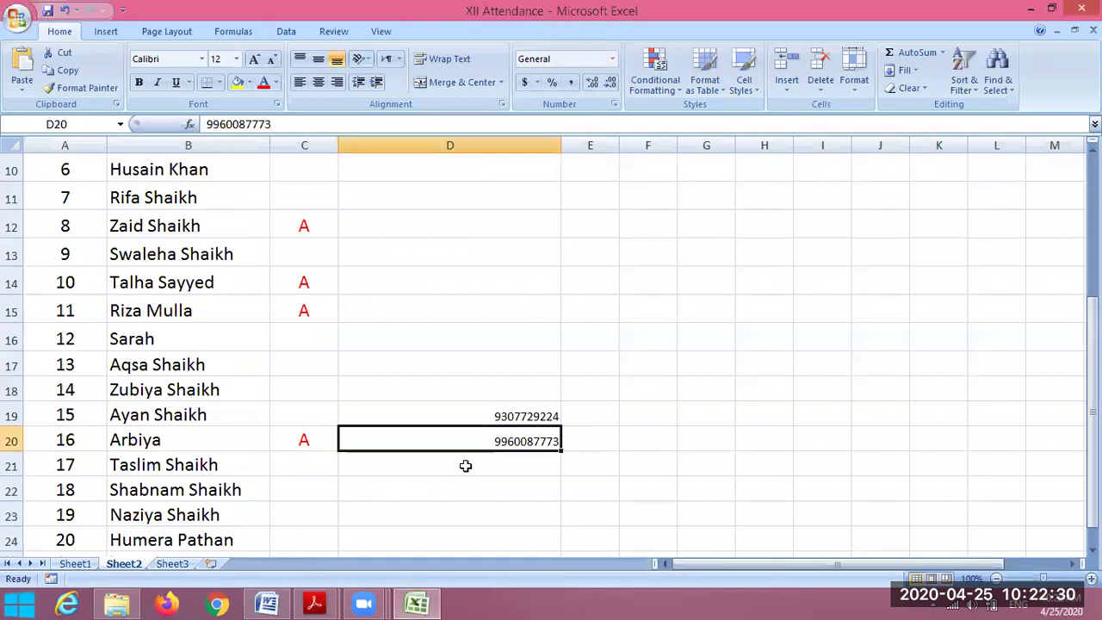
pyautogui.click(468, 463)
pyautogui.hotkey('ctrl', 'v')
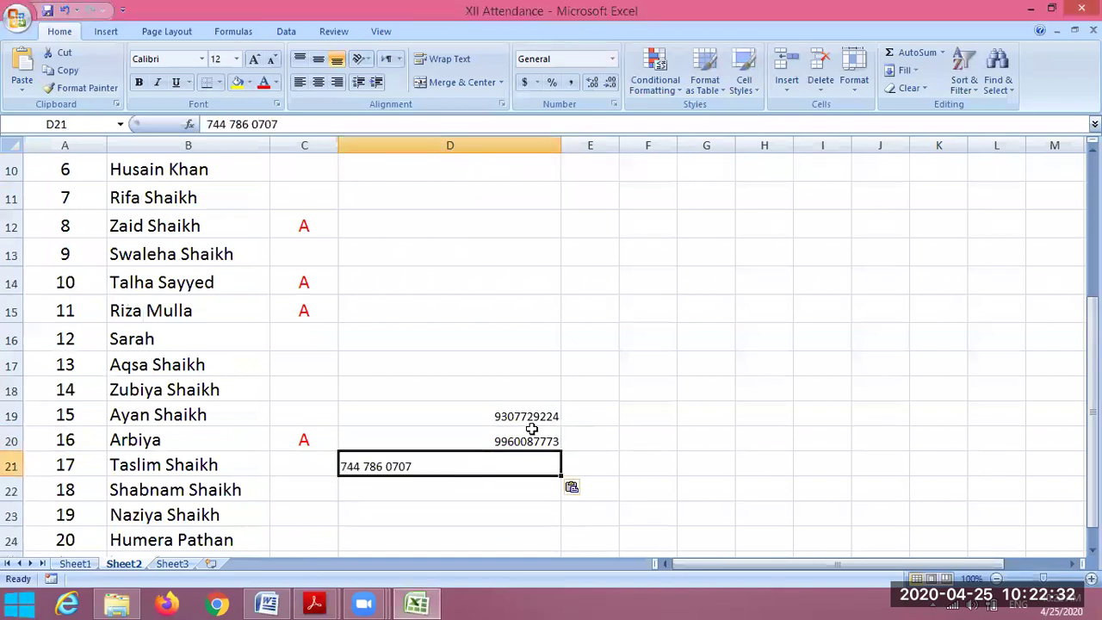
pyautogui.hotkey('alt', 'Tab')
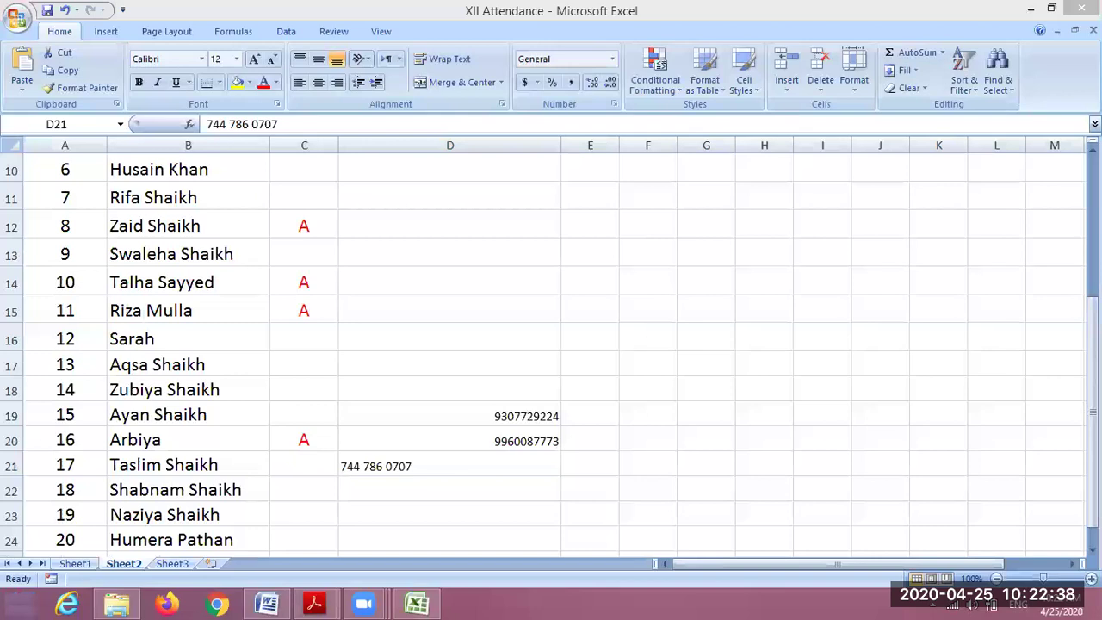
# - Paste phone numbers for rolls 3, 5, 6 and 7 into D7, D9, D10 and D11
pyautogui.scroll(1, 403, 133)
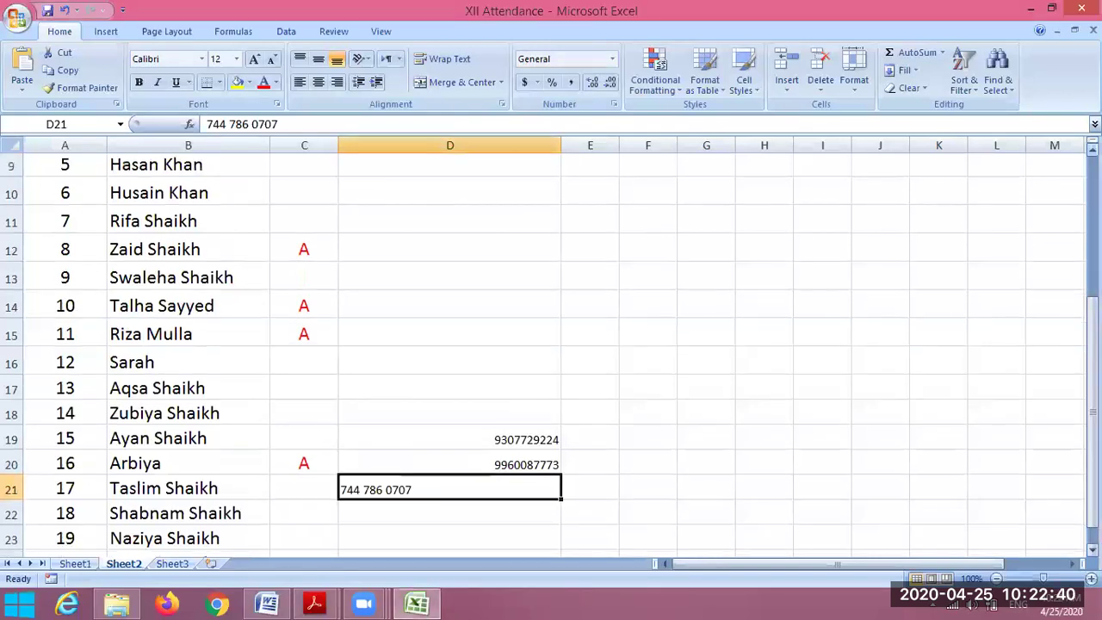
pyautogui.click(394, 170)
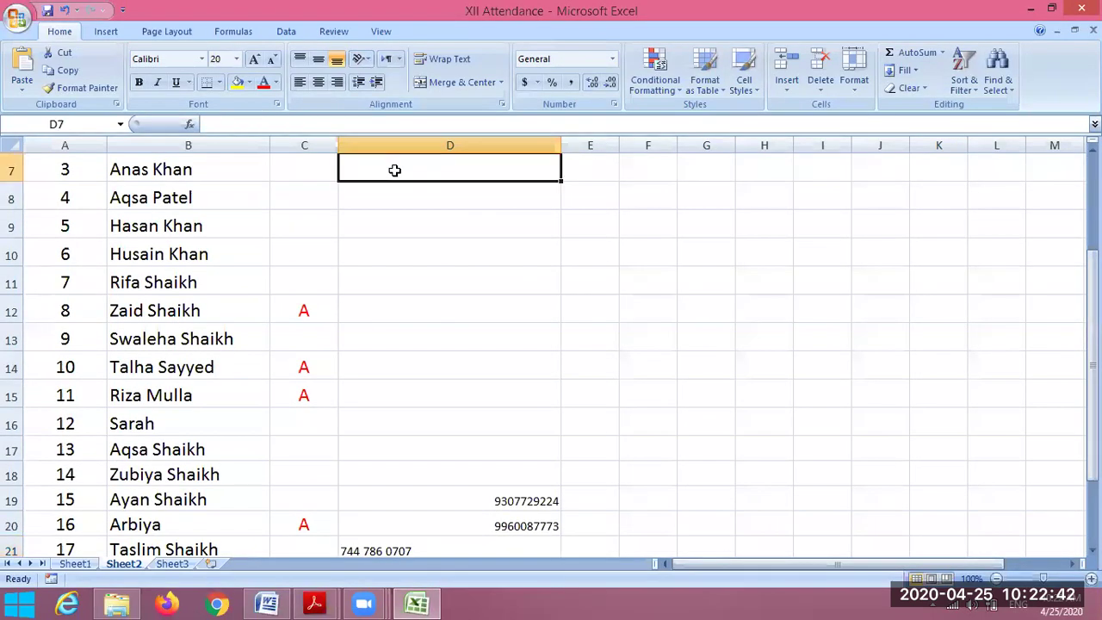
pyautogui.hotkey('ctrl', 'v')
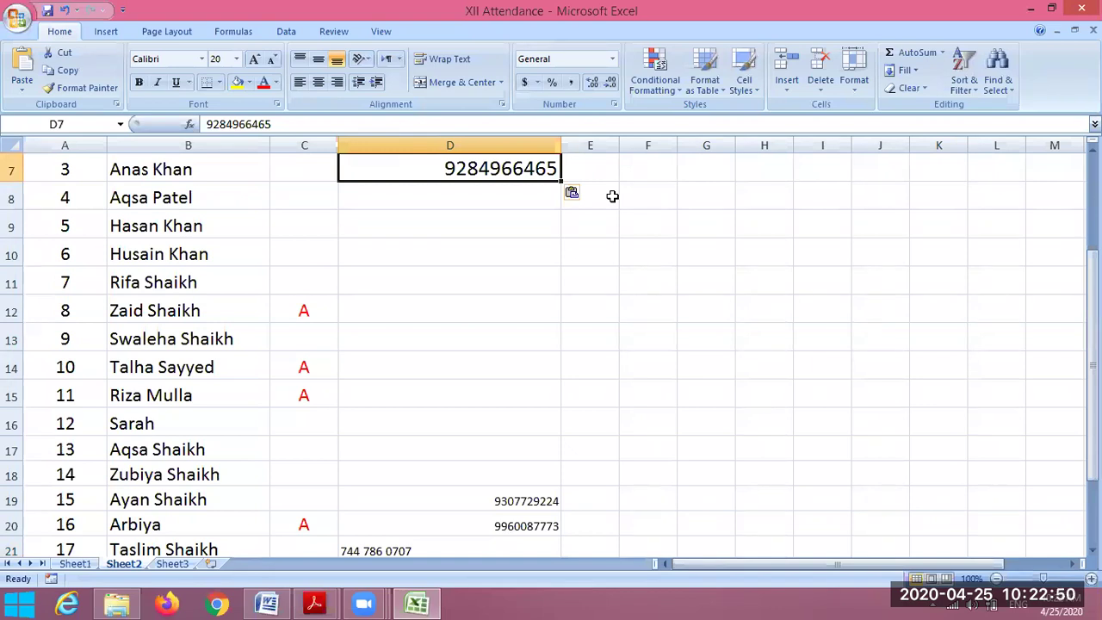
pyautogui.press('super')
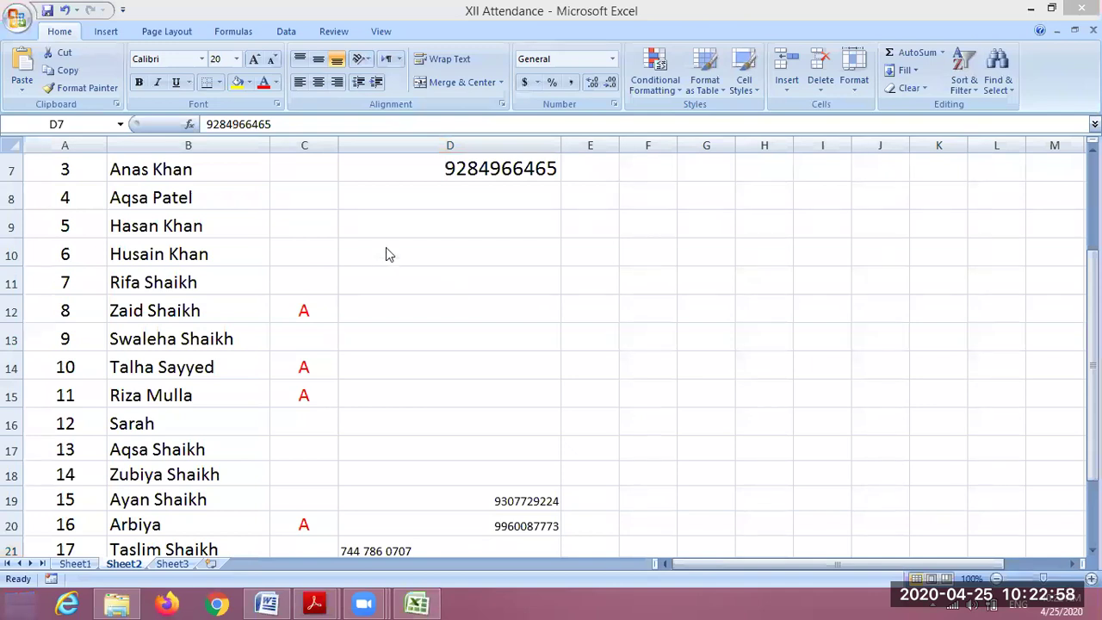
pyautogui.click(421, 226)
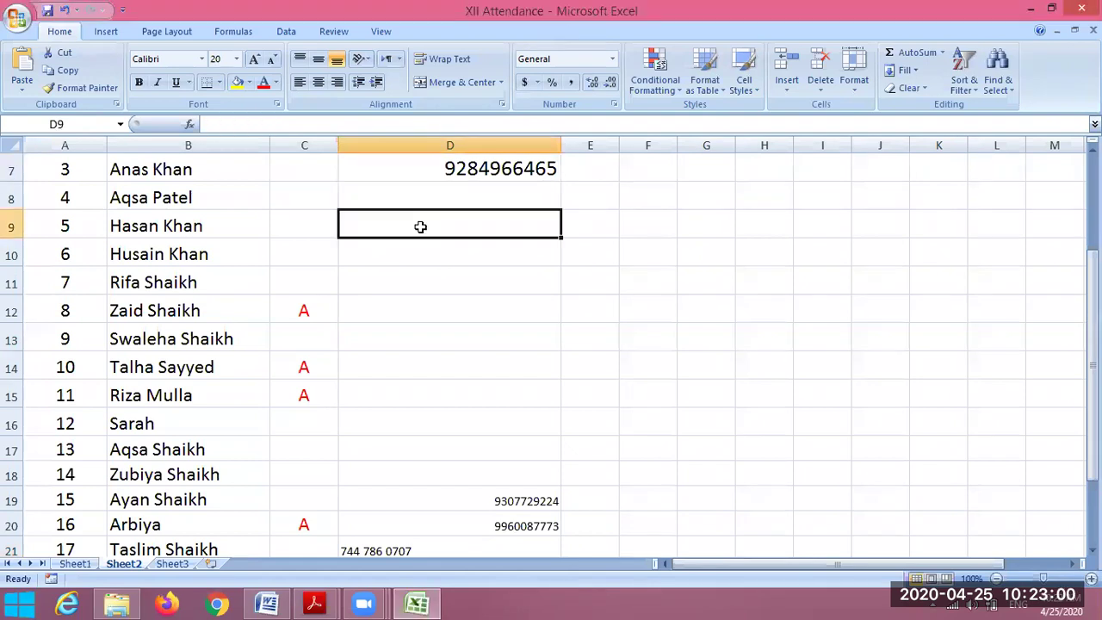
pyautogui.hotkey('ctrl', 'v')
pyautogui.click(425, 249)
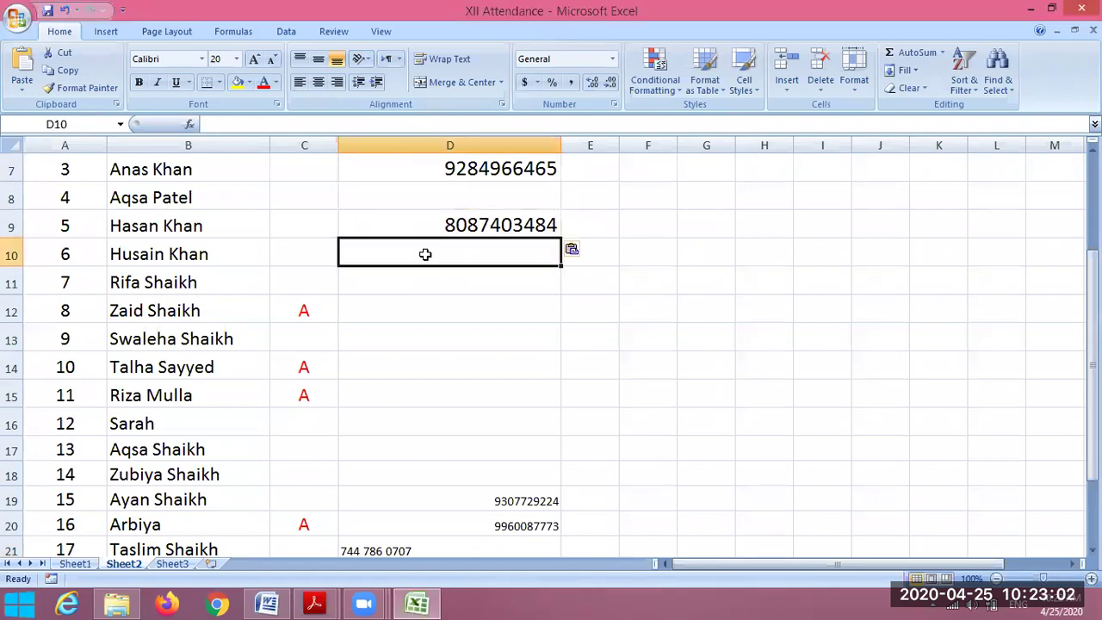
pyautogui.hotkey('ctrl', 'v')
pyautogui.click(467, 284)
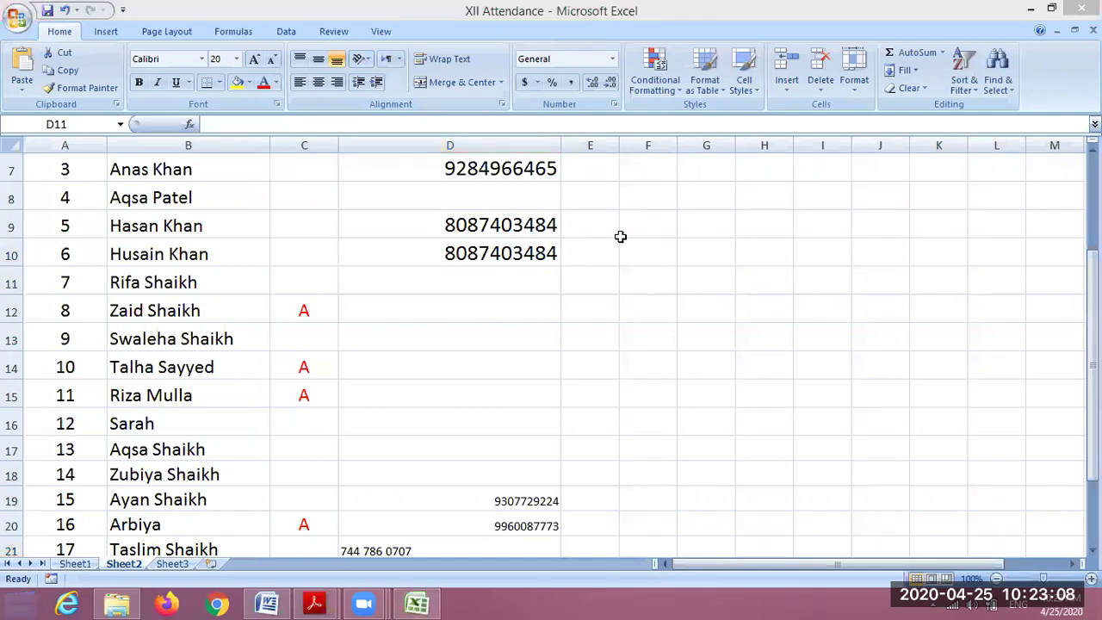
pyautogui.click(470, 287)
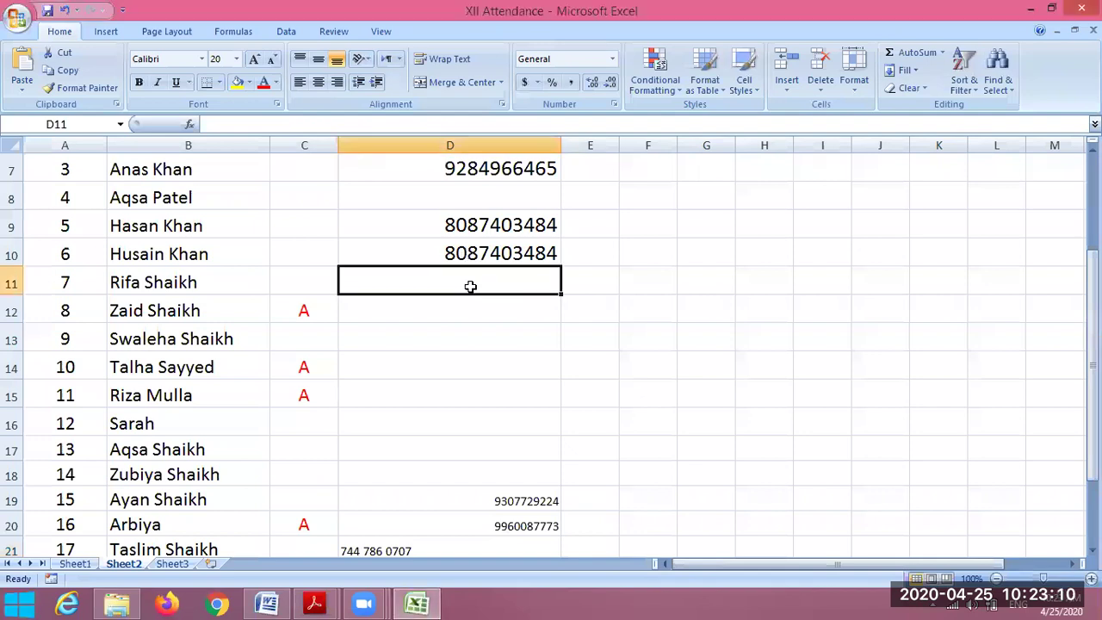
pyautogui.hotkey('ctrl', 'v')
# - Paste phone numbers for rolls 20, 12 and 19 into D24, D16 and D23
pyautogui.click(474, 314)
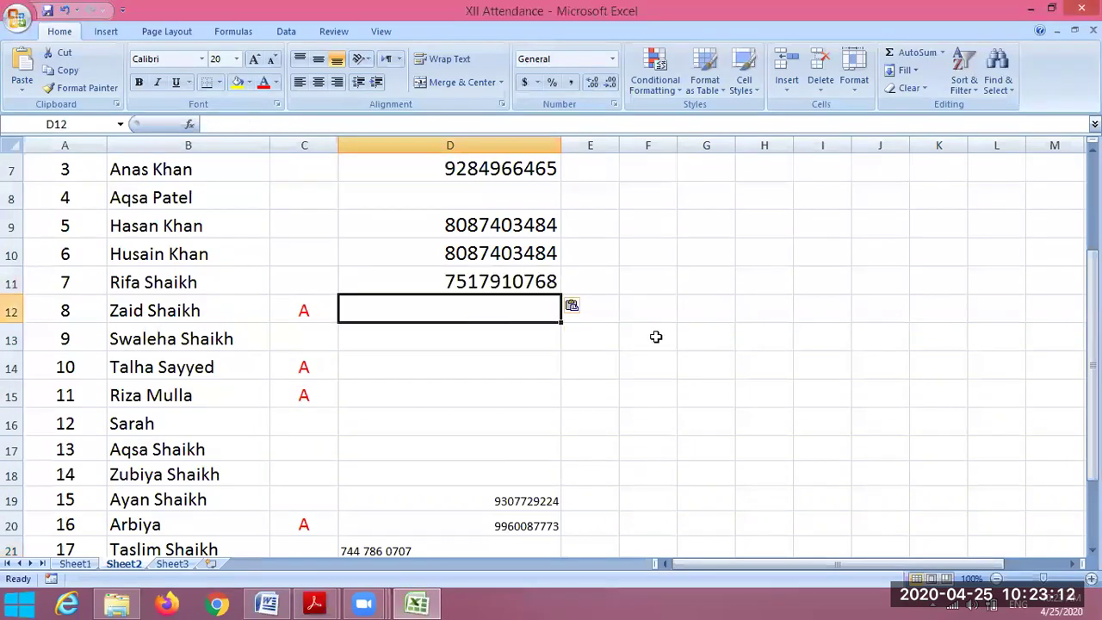
pyautogui.hotkey('alt', 'Tab')
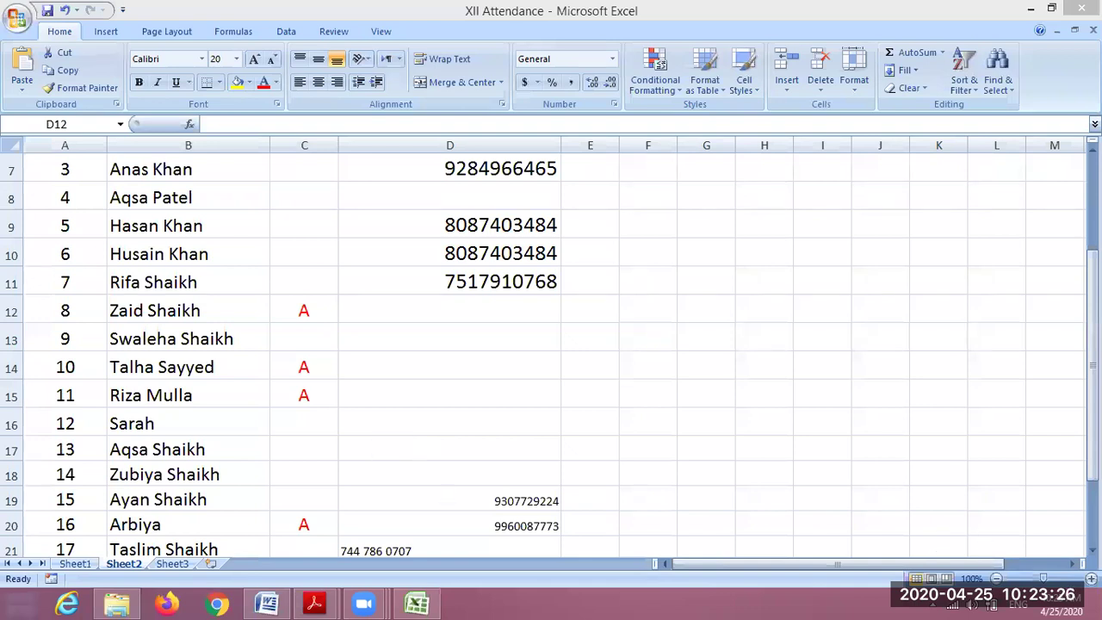
pyautogui.hotkey('alt', 'Tab')
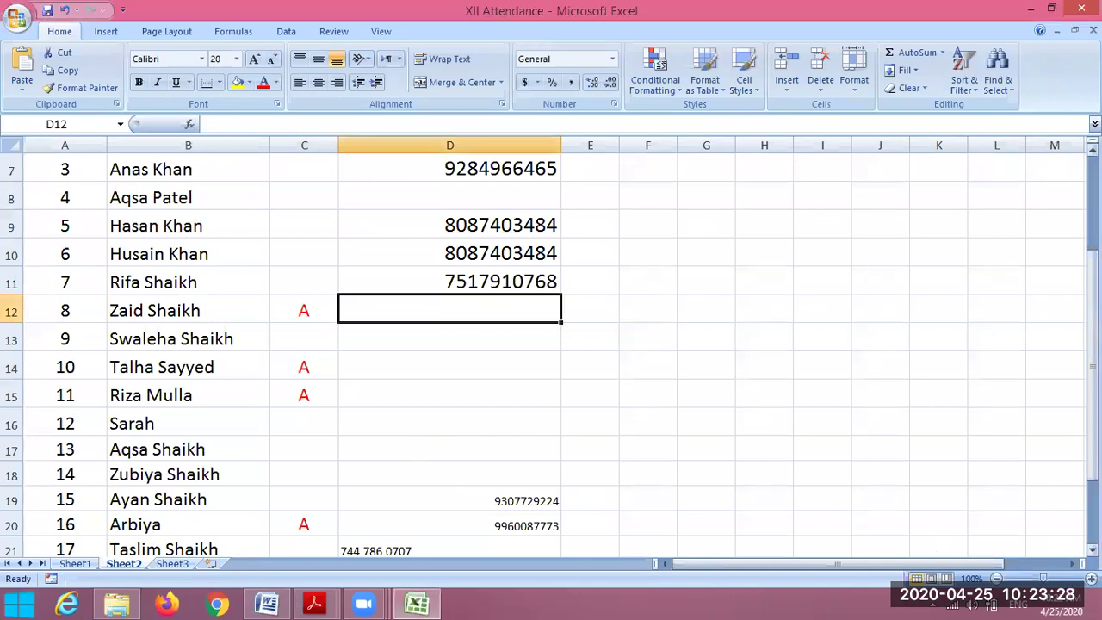
pyautogui.scroll(-1, 552, 345)
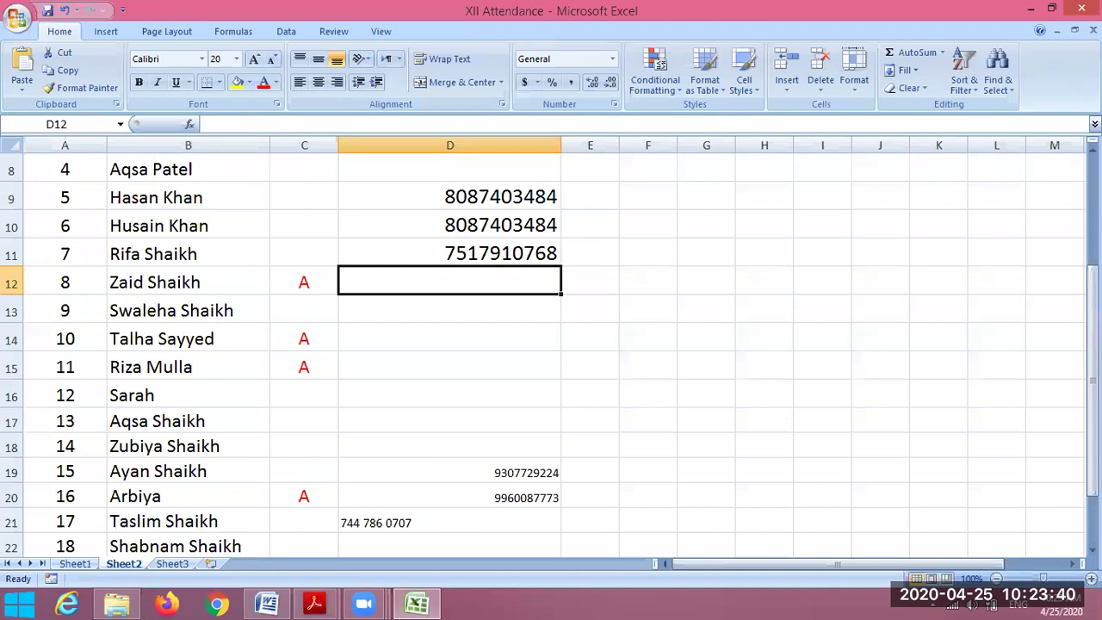
pyautogui.scroll(-2, 400, 427)
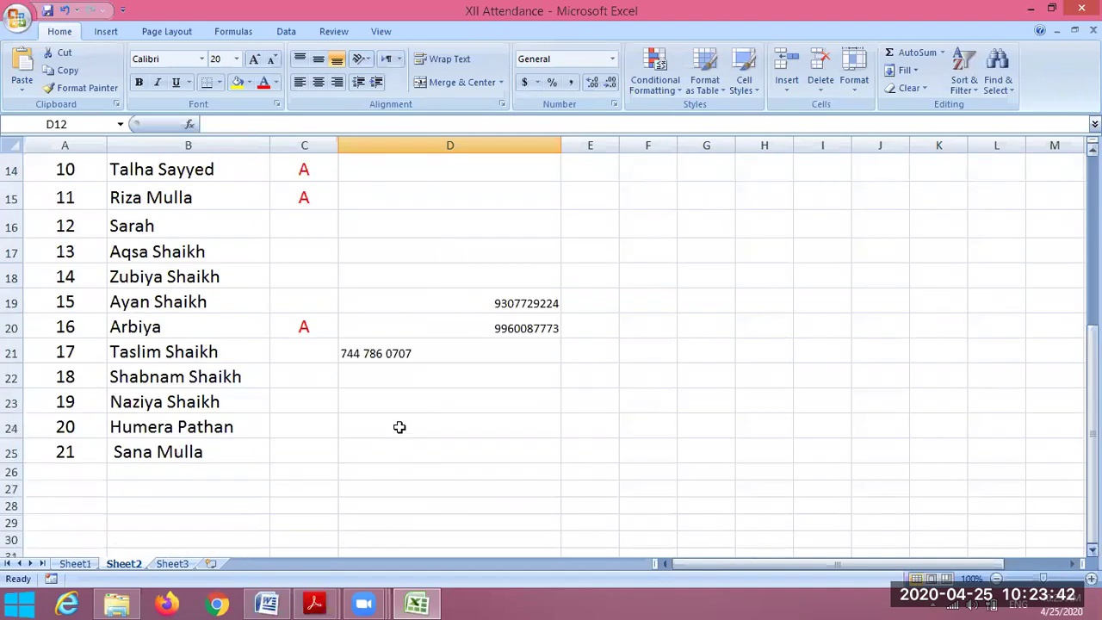
pyautogui.click(400, 427)
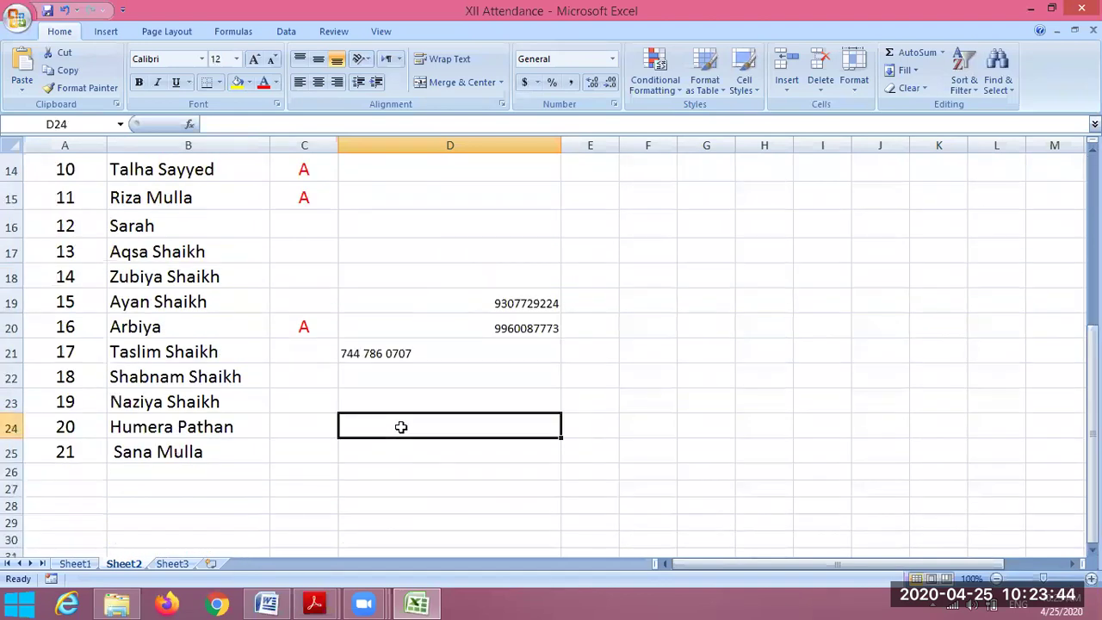
pyautogui.hotkey('ctrl', 'v')
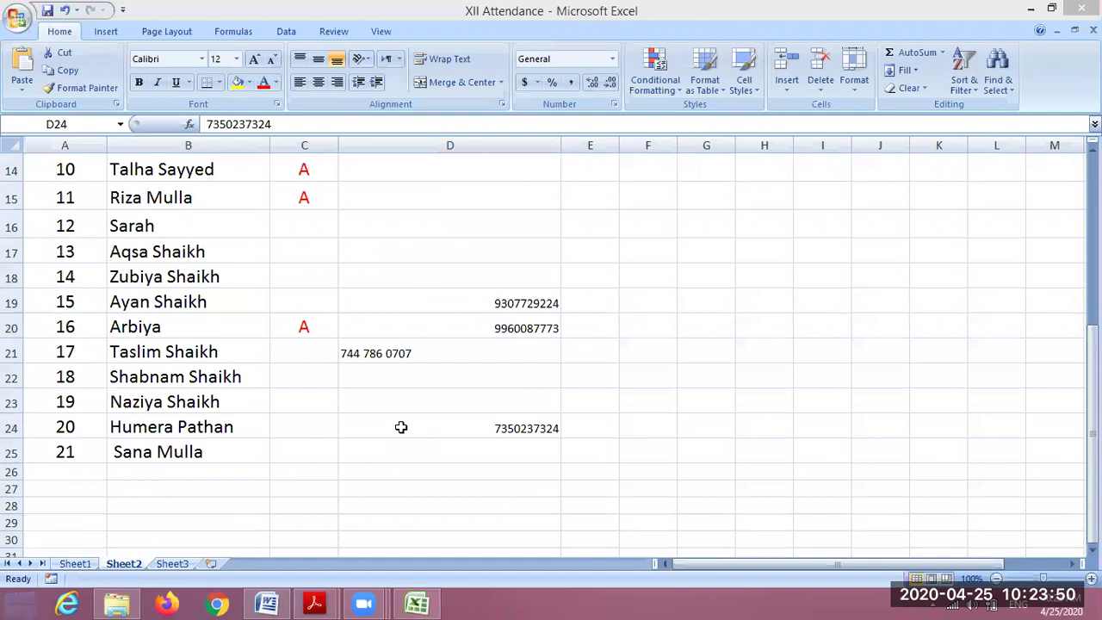
pyautogui.hotkey('alt', 'Tab')
pyautogui.click(443, 224)
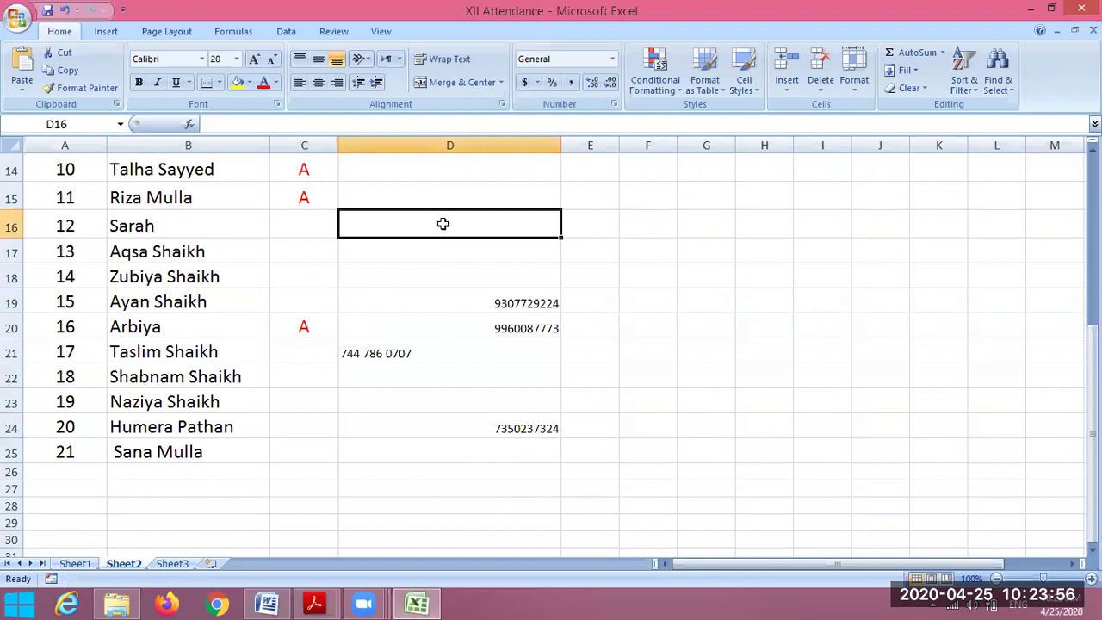
pyautogui.hotkey('ctrl', 'v')
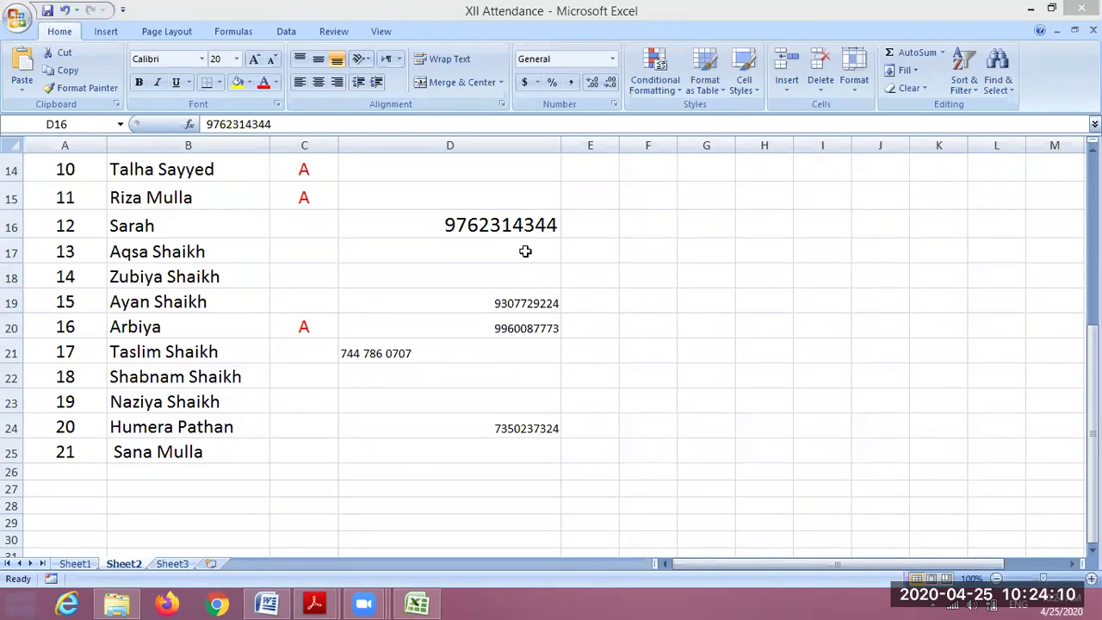
pyautogui.click(422, 408)
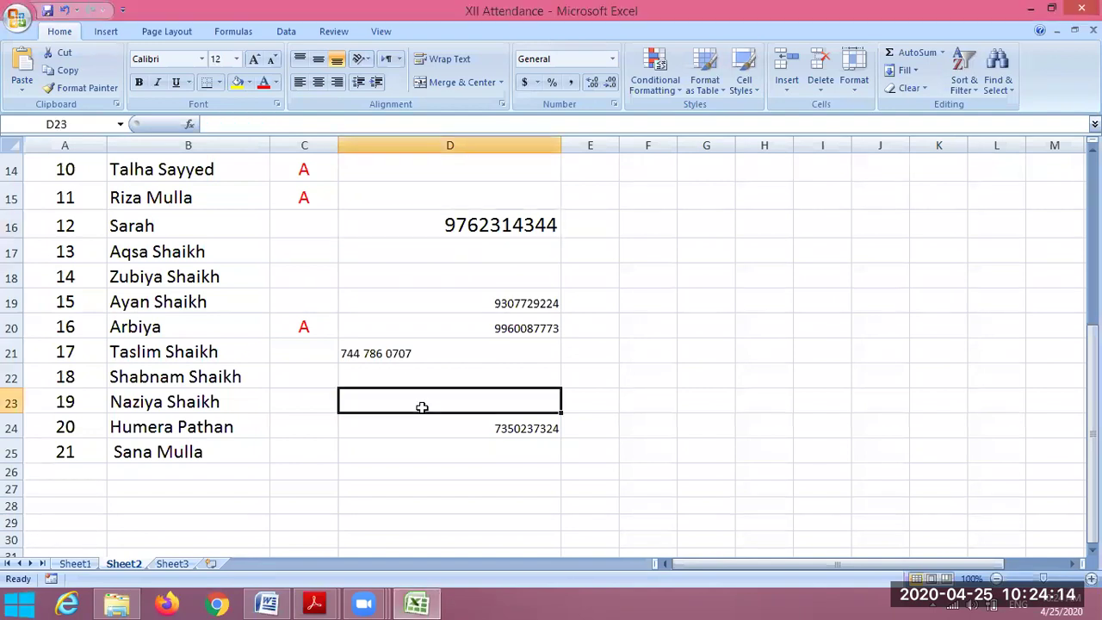
pyautogui.hotkey('ctrl', 'v')
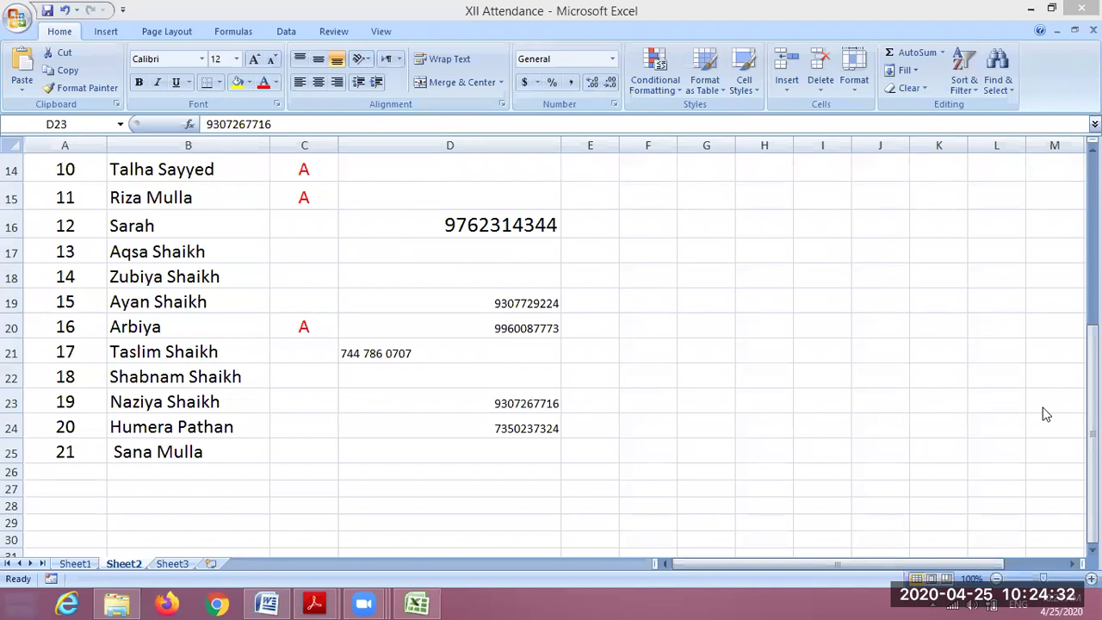
pyautogui.click(558, 410)
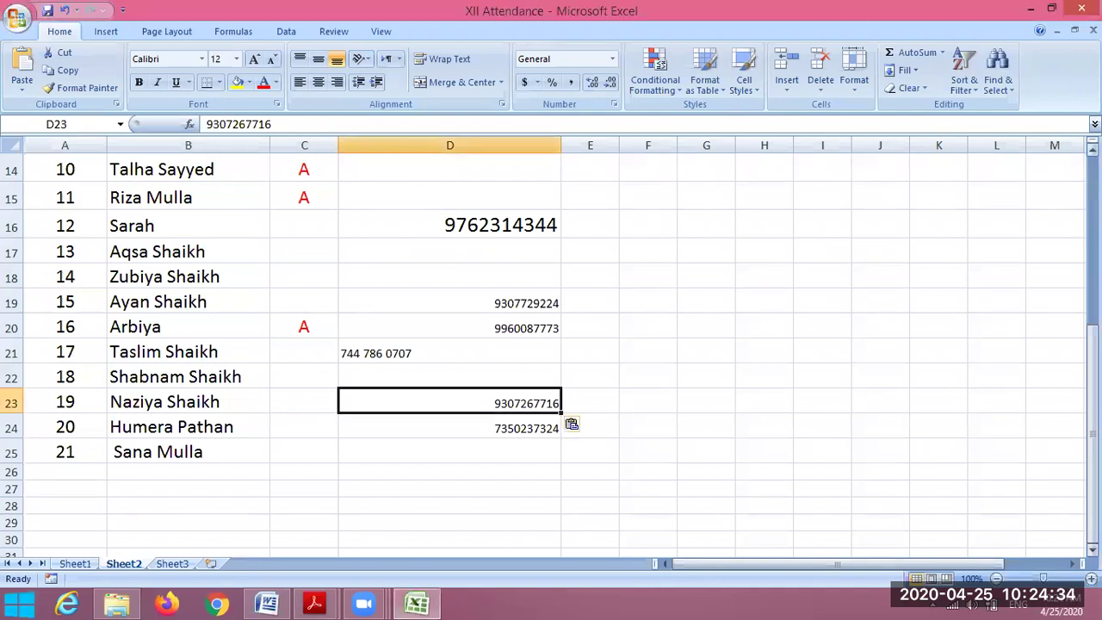
pyautogui.scroll(4, 624, 323)
# - Centre the phone numbers in D5:D25 and set their font size to 20
pyautogui.click(452, 229)
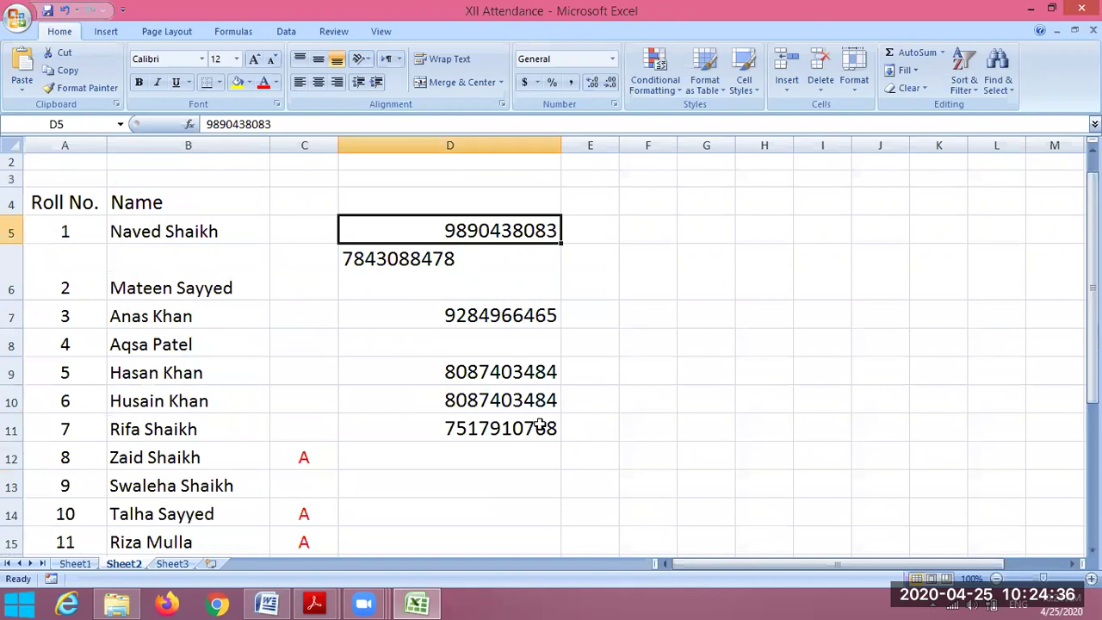
pyautogui.moveTo(452, 229); pyautogui.dragTo(551, 551)
pyautogui.moveTo(540, 423); pyautogui.dragTo(540, 424)
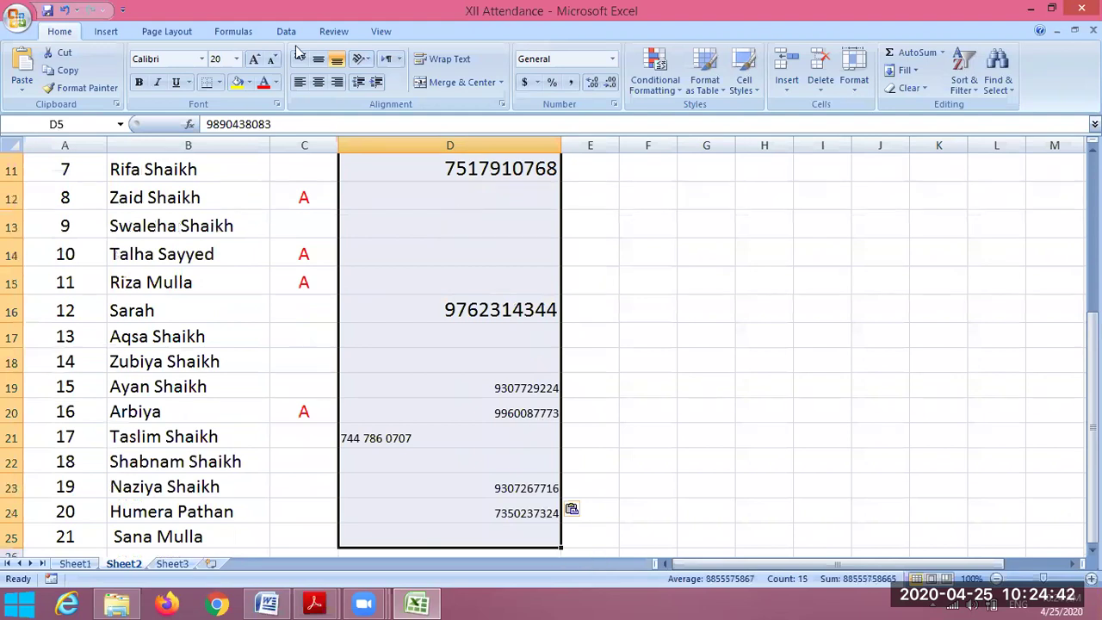
pyautogui.click(317, 84)
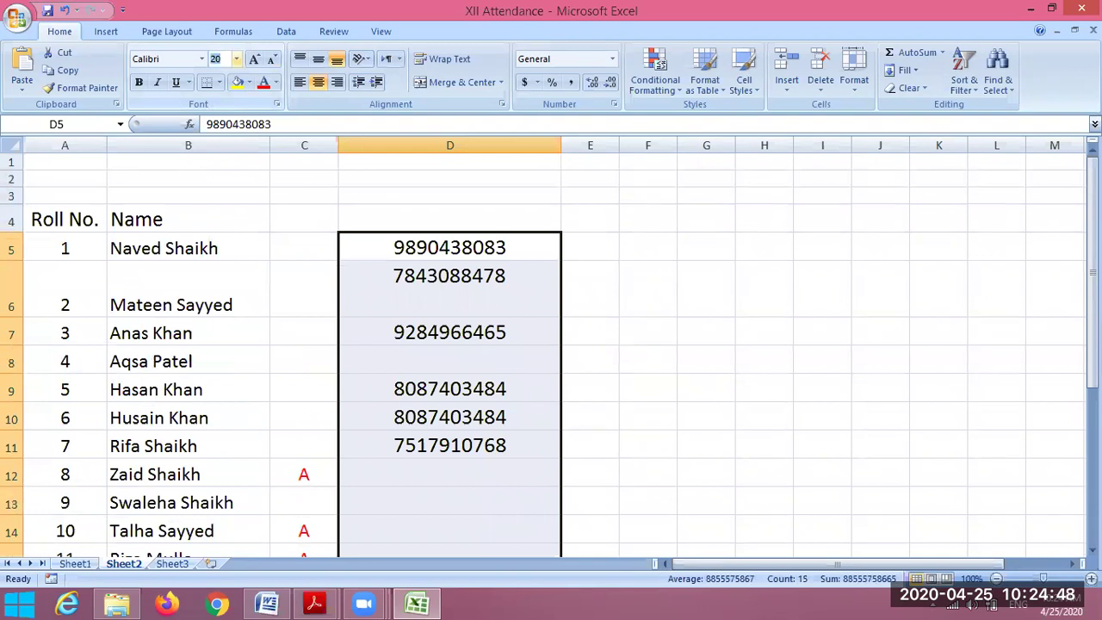
pyautogui.press('F2')
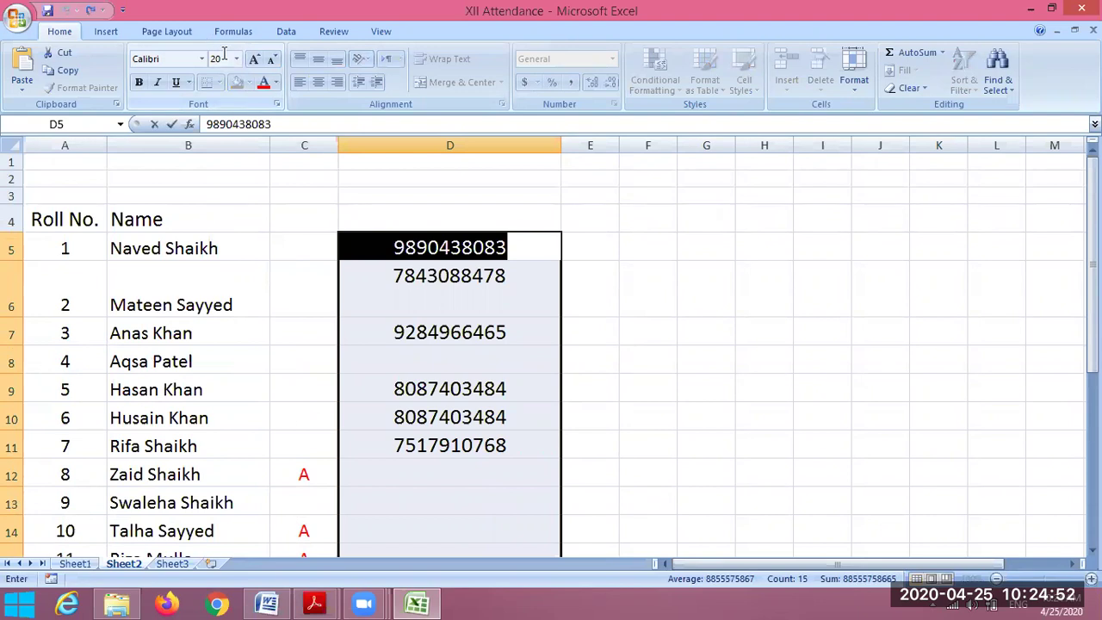
pyautogui.click(222, 58)
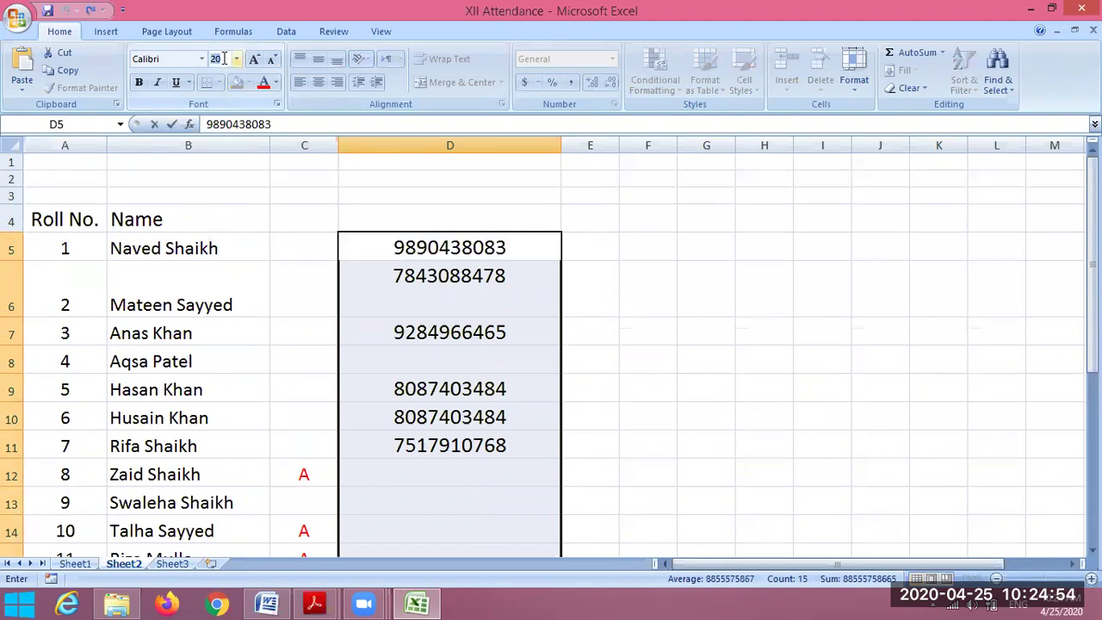
pyautogui.click(447, 312)
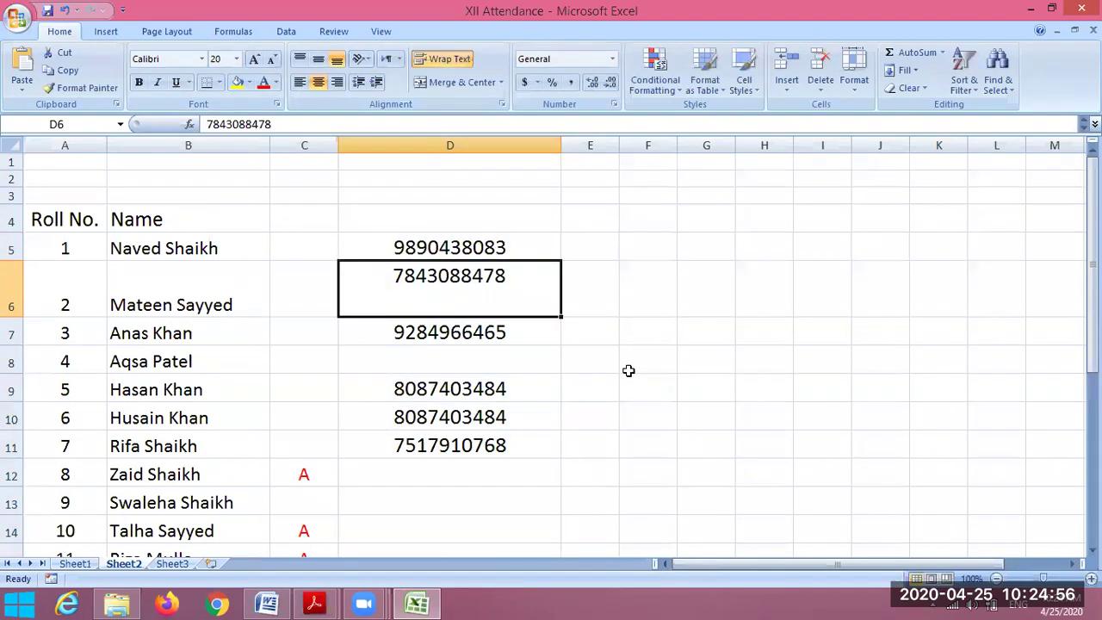
# - Delete the line break in D6 so roll 2's number sits on one line
pyautogui.press('Down')
pyautogui.press('Up')
pyautogui.press('Left')
pyautogui.press('Left')
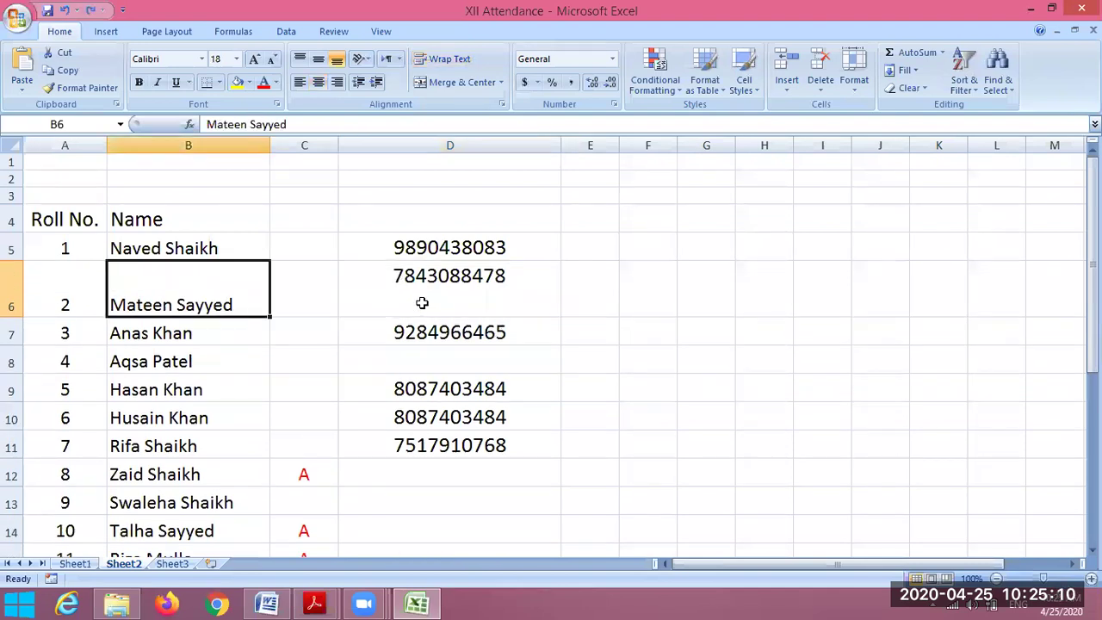
pyautogui.doubleClick(514, 273)
pyautogui.press('BackSpace')
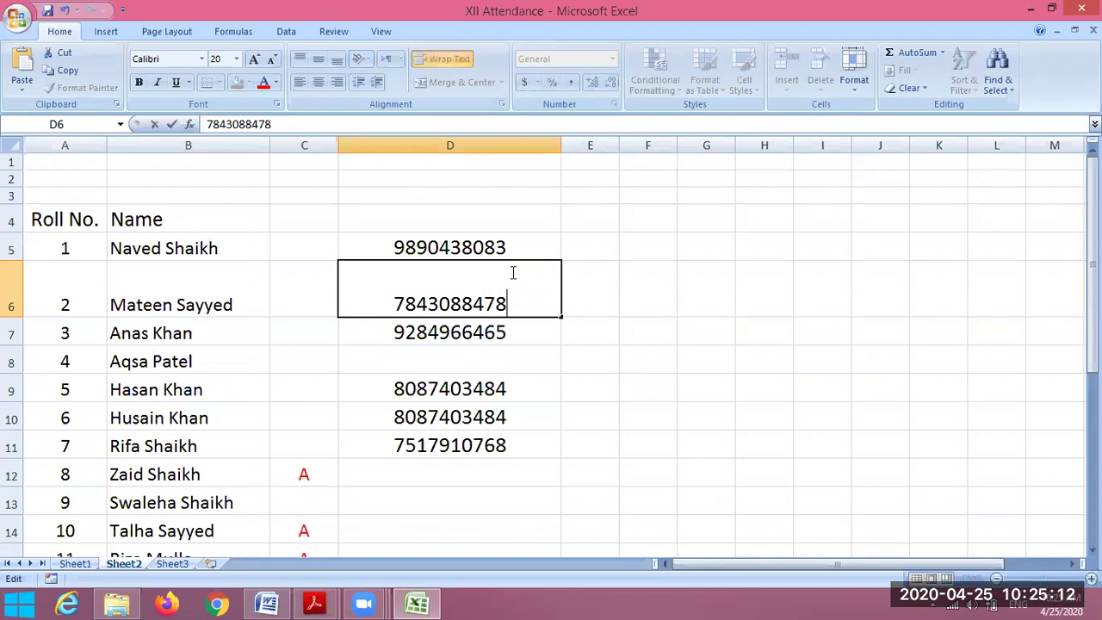
pyautogui.click(484, 417)
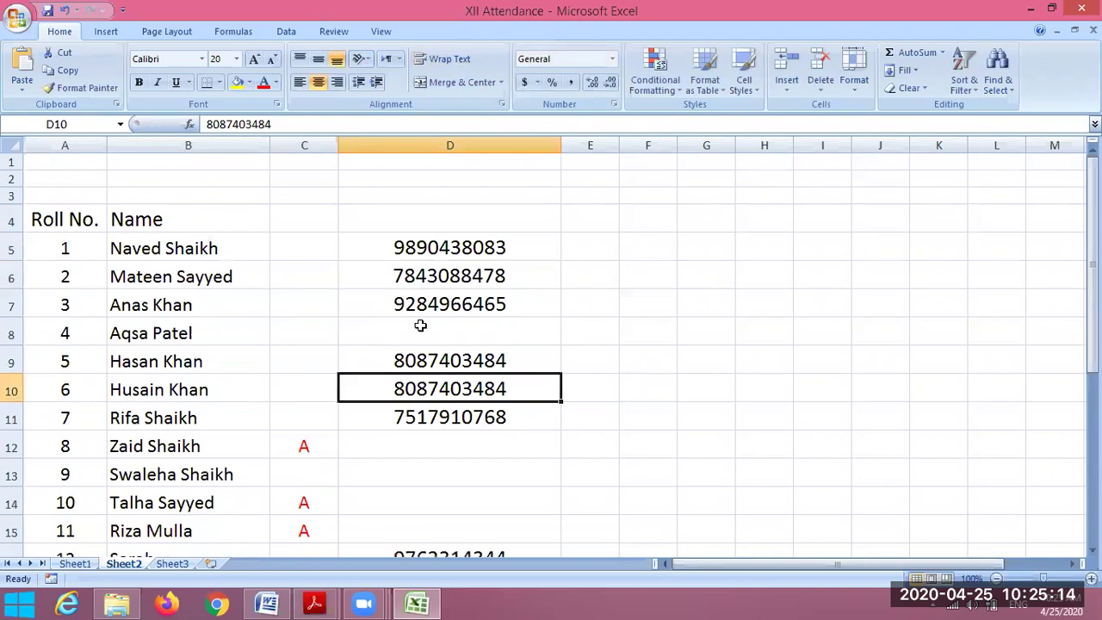
pyautogui.click(498, 341)
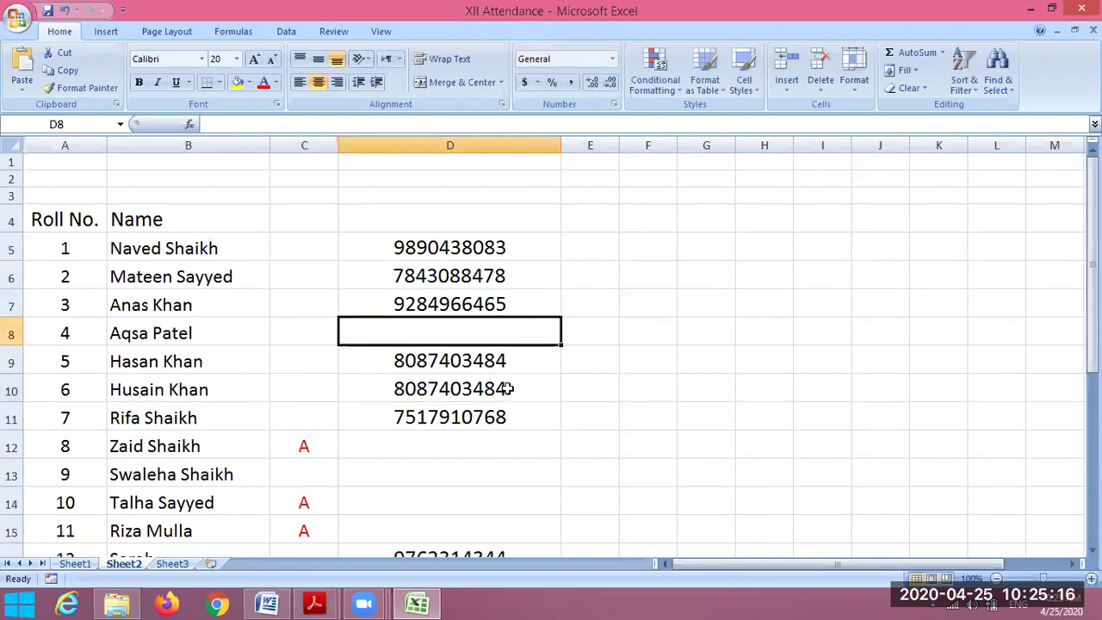
pyautogui.press('Down')
pyautogui.press('Down')
pyautogui.press('Down')
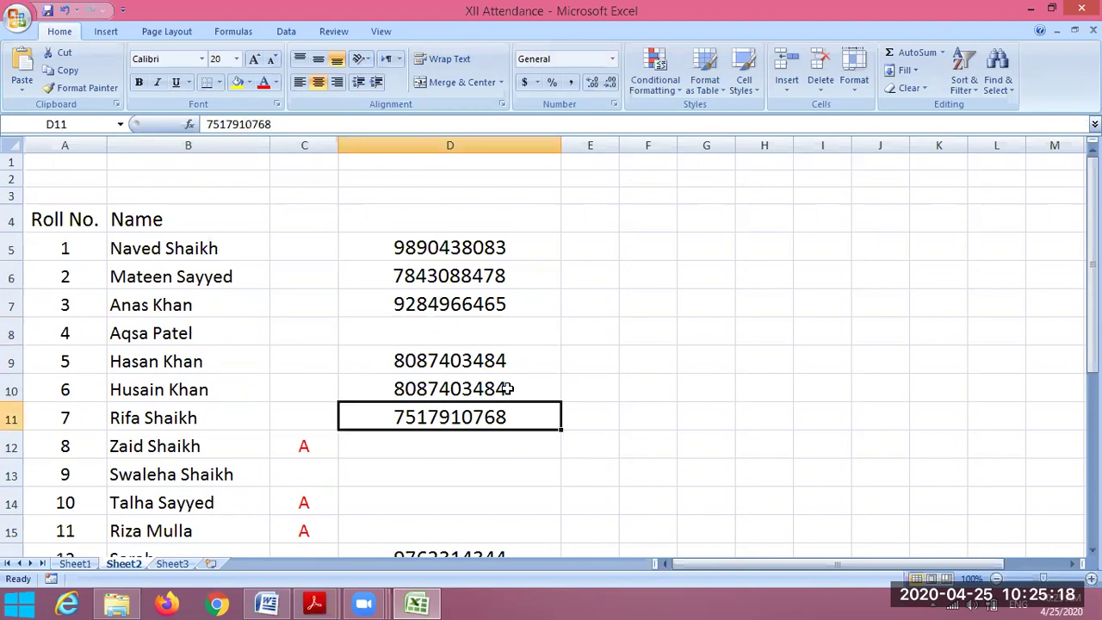
pyautogui.press('Down')
pyautogui.press('Down')
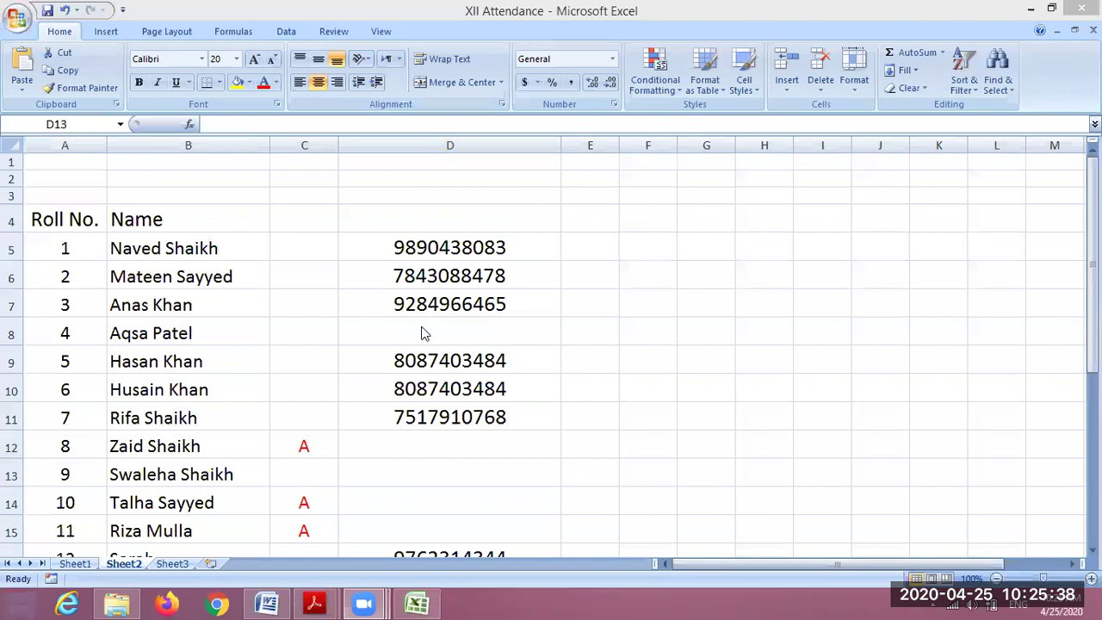
pyautogui.click(417, 479)
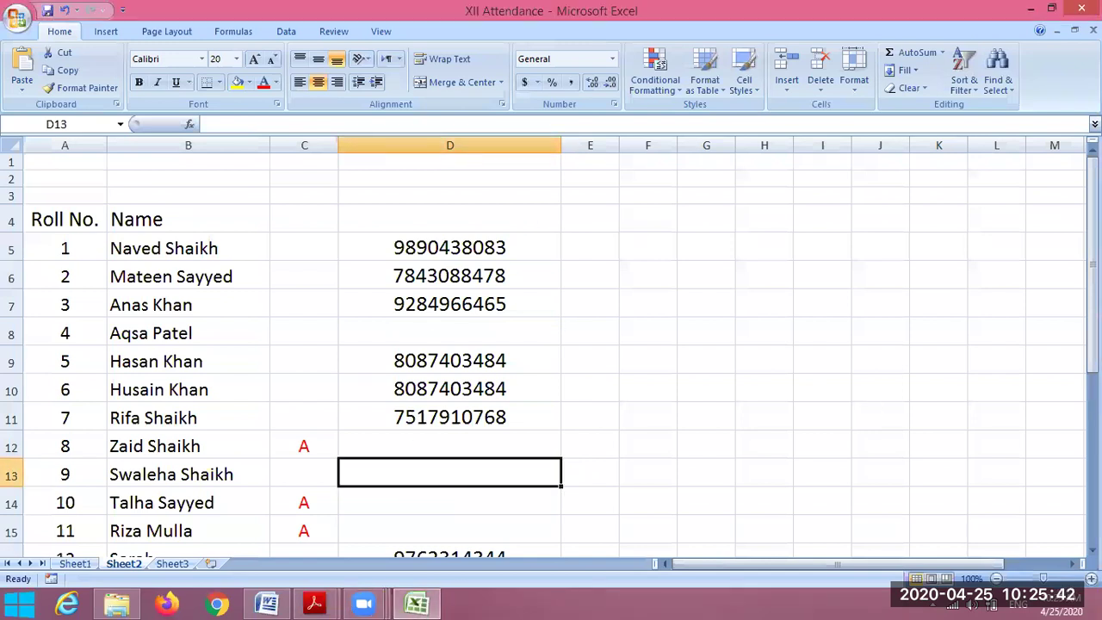
pyautogui.moveTo(1092, 302); pyautogui.dragTo(1092, 317)
pyautogui.scroll(-1, 738, 485)
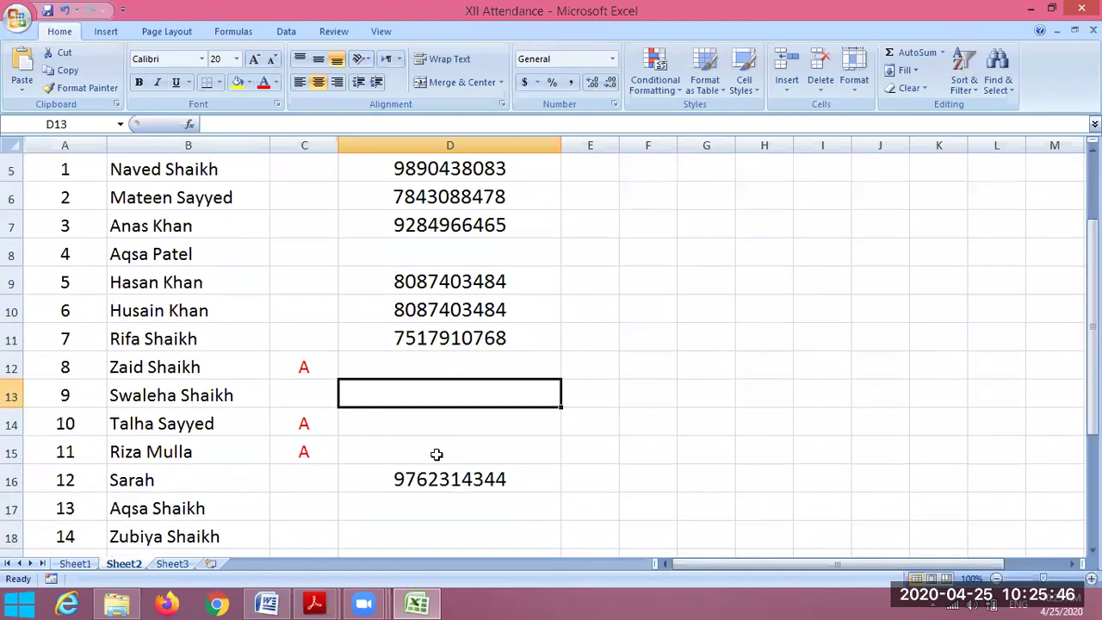
pyautogui.press('Down')
pyautogui.press('Down')
pyautogui.click(437, 527)
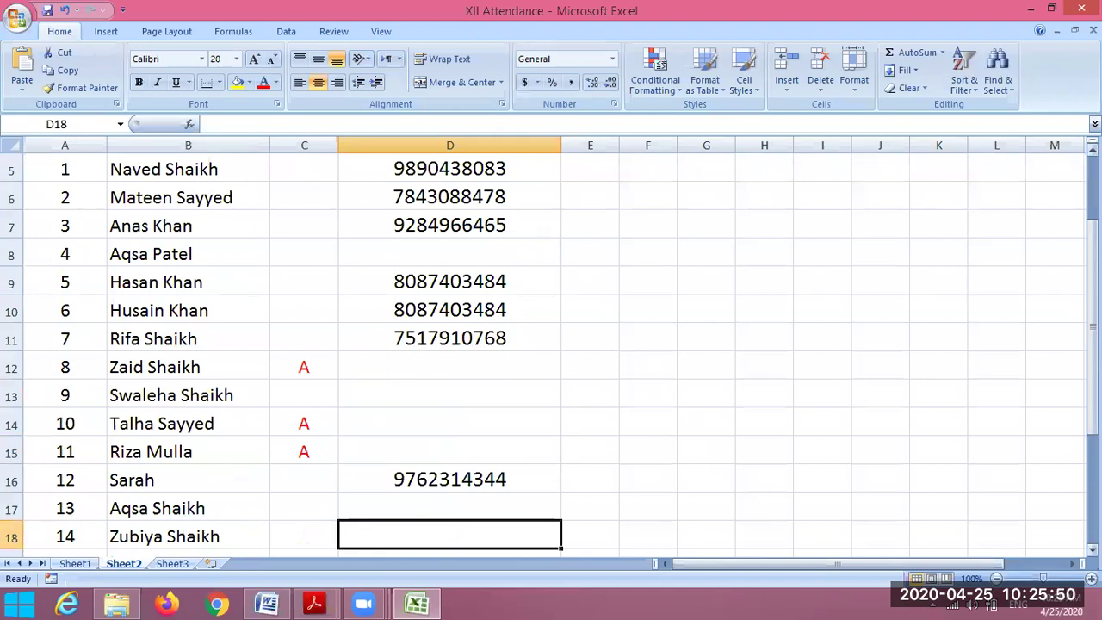
pyautogui.moveTo(1093, 308); pyautogui.dragTo(398, 534)
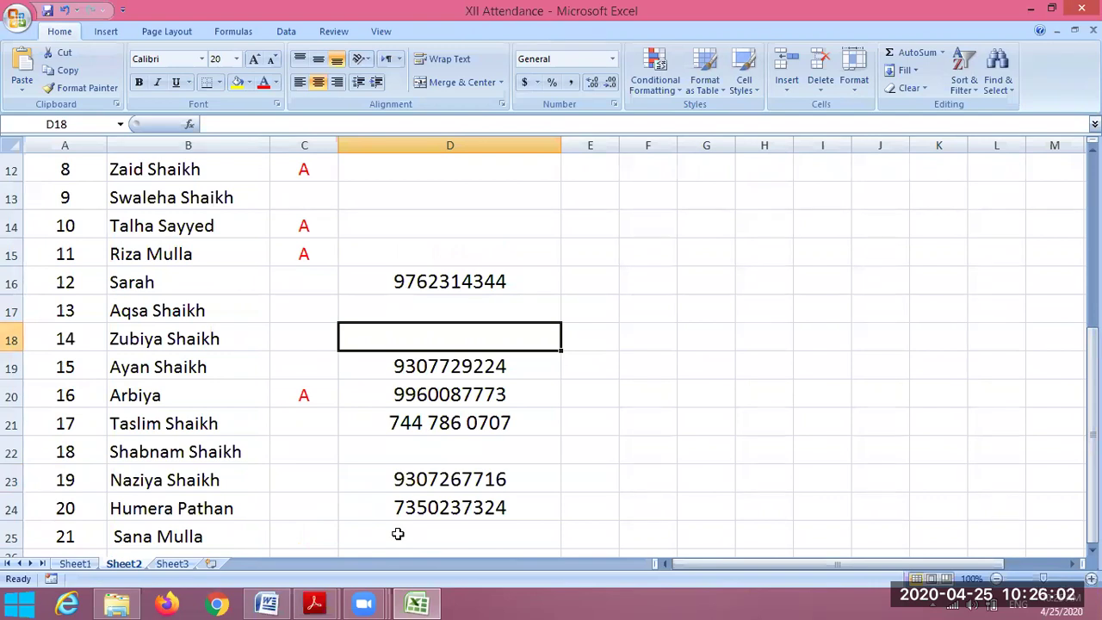
pyautogui.click(397, 534)
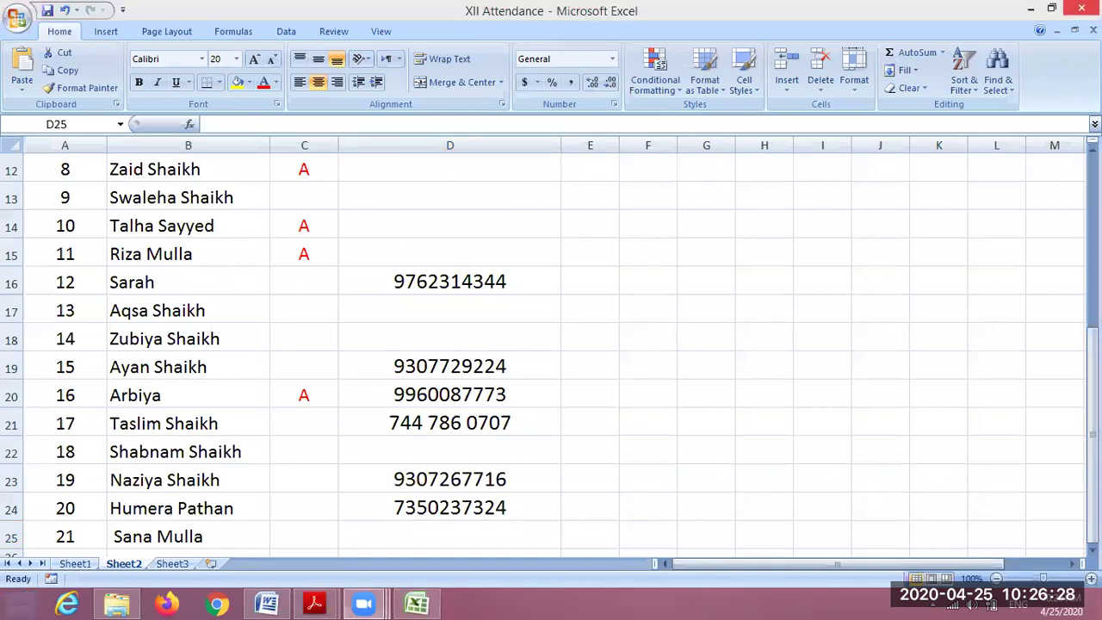
pyautogui.moveTo(363, 604)
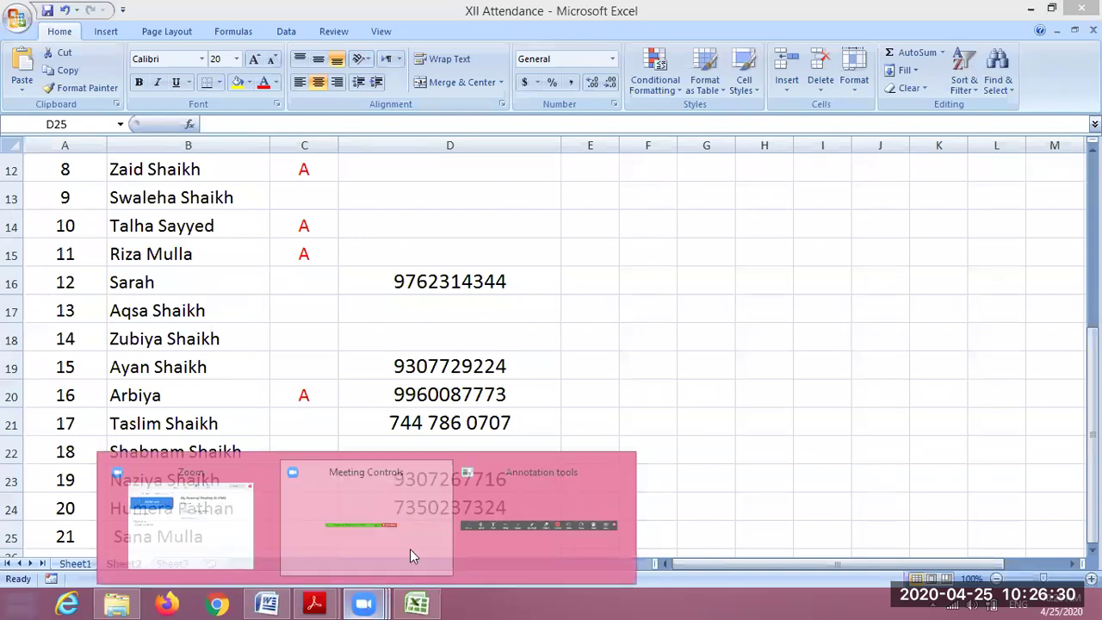